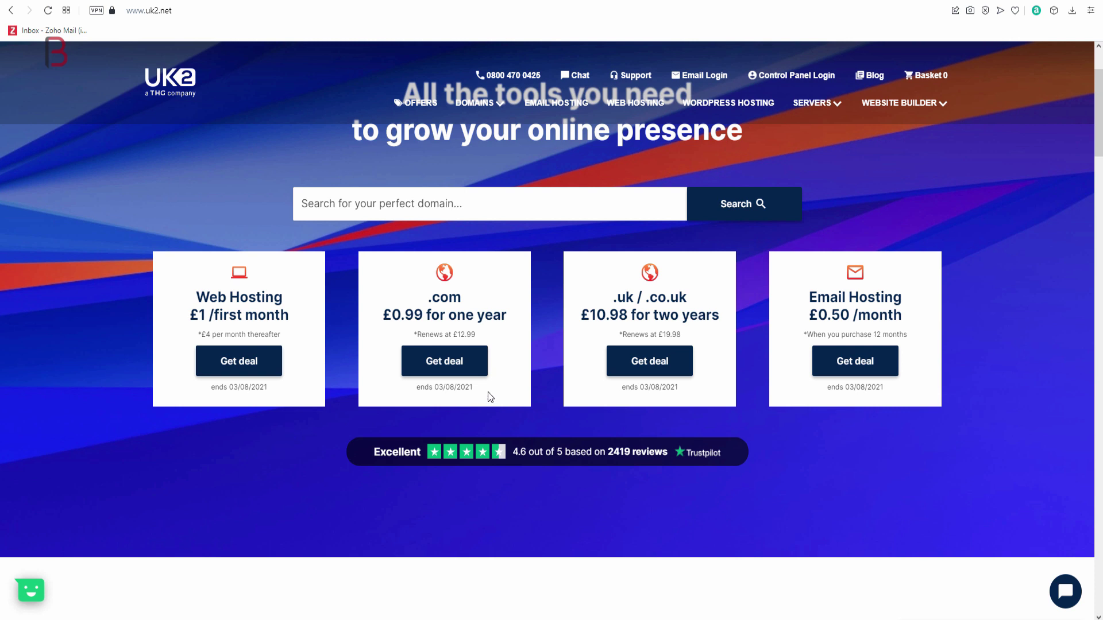
# Take the .com £0.99 Get deal offer to reach the domain search page with an empty cart
pyautogui.moveTo(483, 398); pyautogui.dragTo(416, 390)
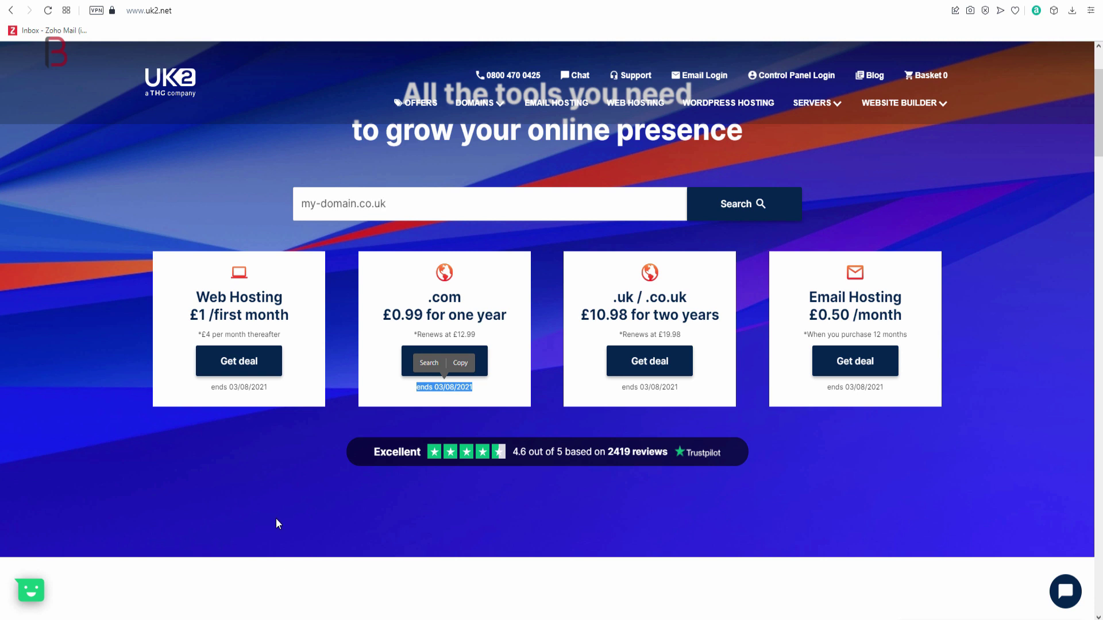
pyautogui.click(492, 390)
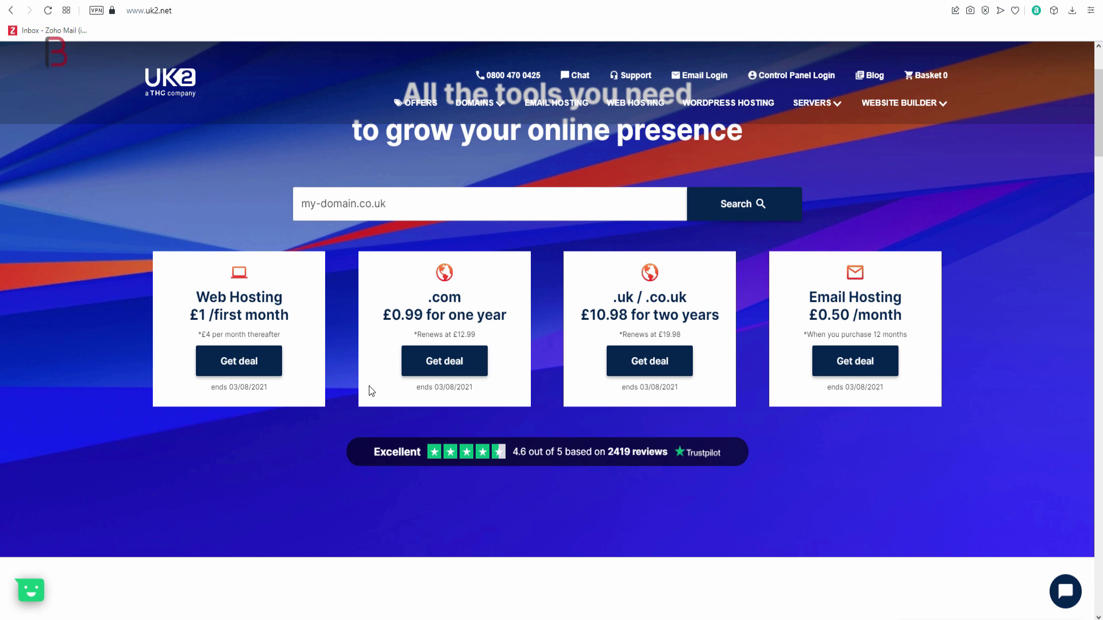
pyautogui.scroll(2, 365, 408)
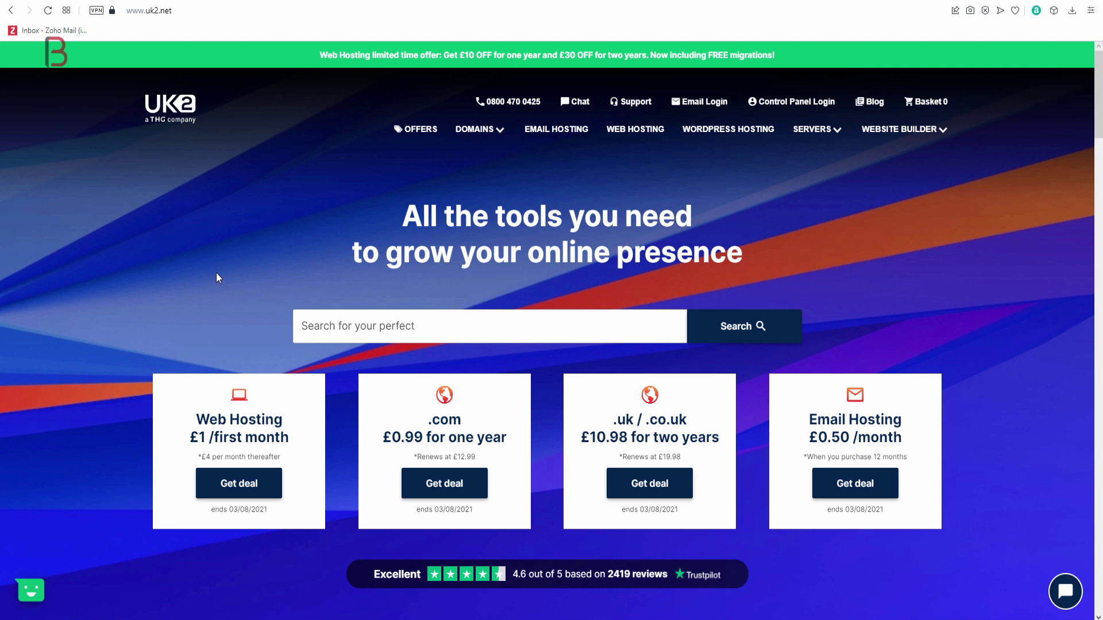
pyautogui.click(397, 326)
pyautogui.write('m')
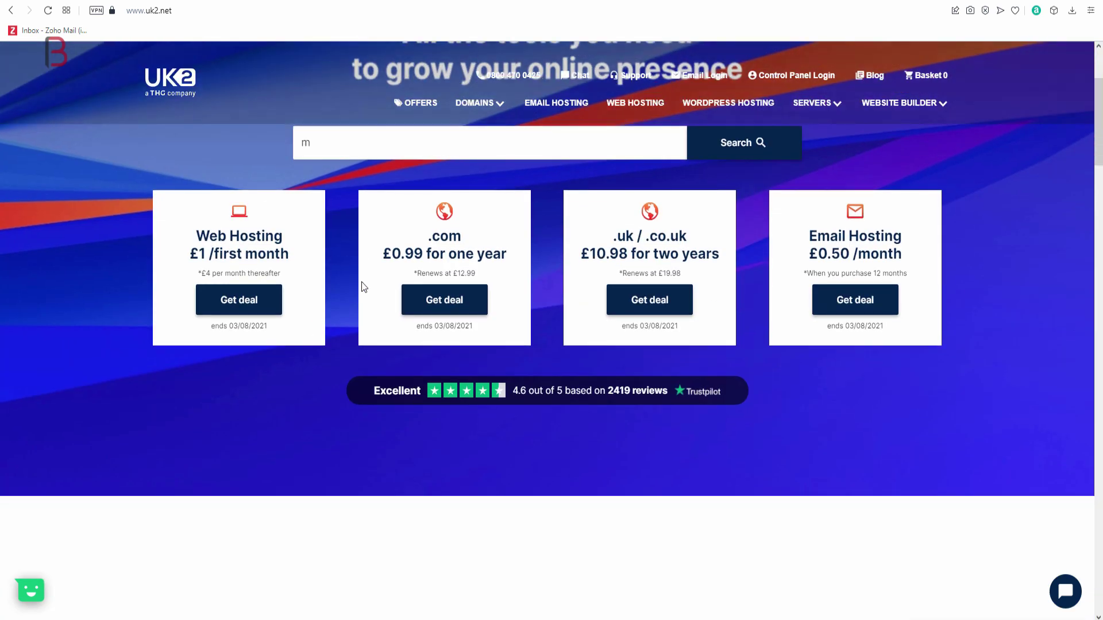
pyautogui.write('y-domain.co.u')
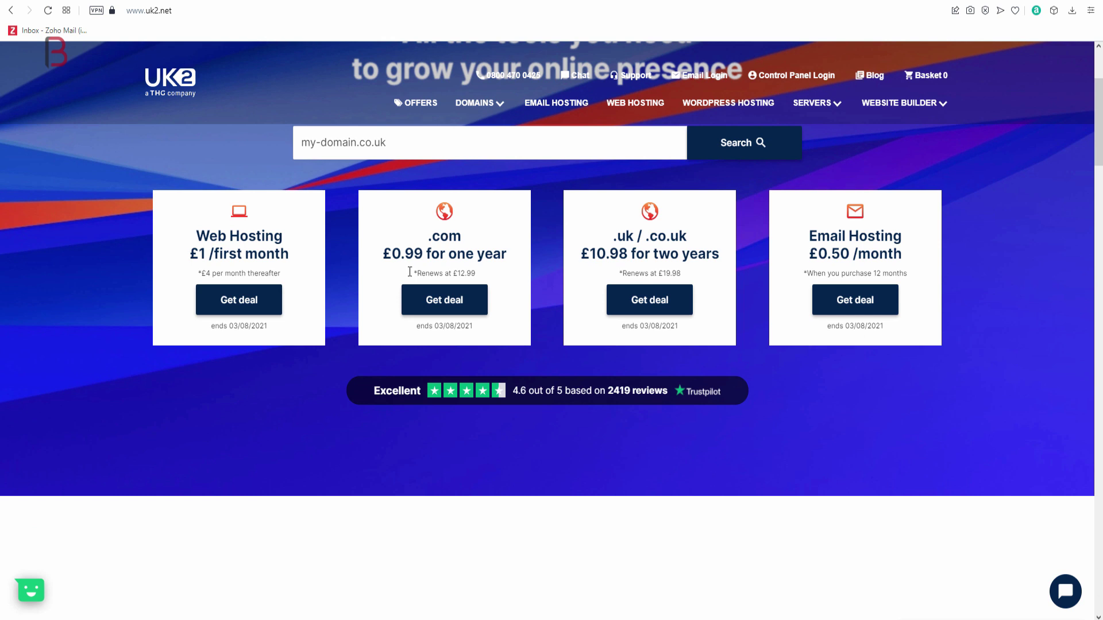
pyautogui.click(444, 304)
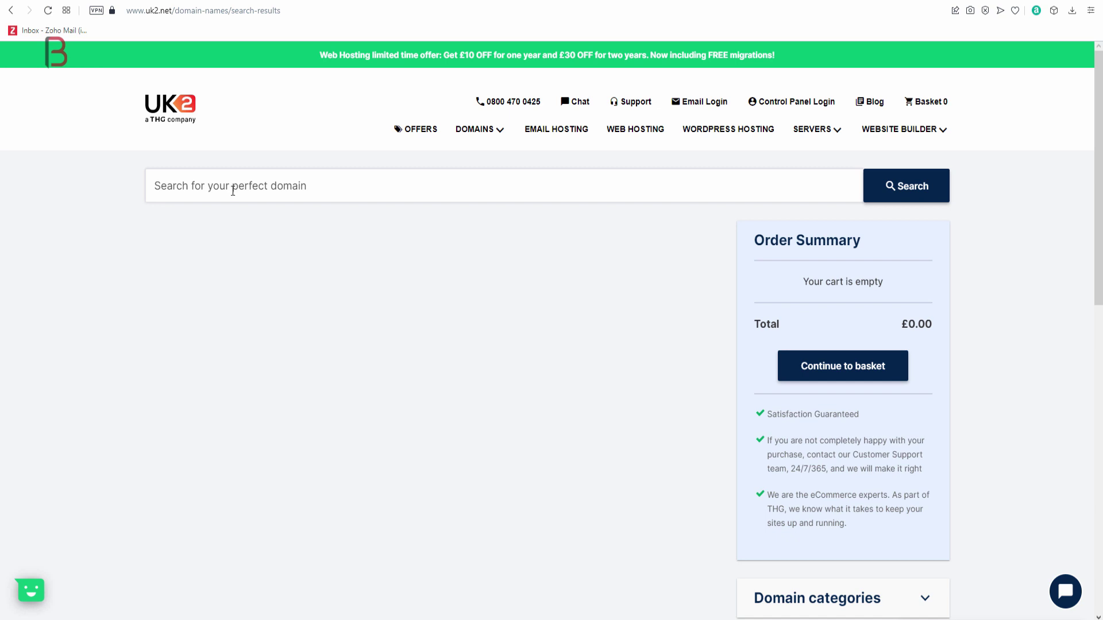
# Search for learningix.com and add it to the basket at £0.99
pyautogui.click(232, 190)
pyautogui.write('learningix.com')
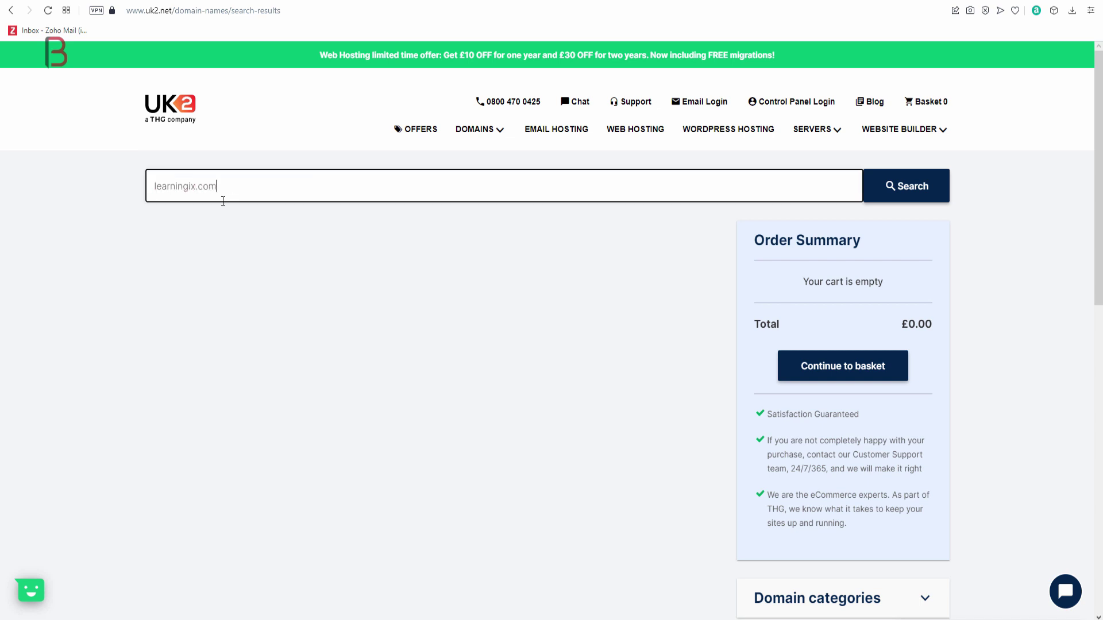
pyautogui.click(929, 188)
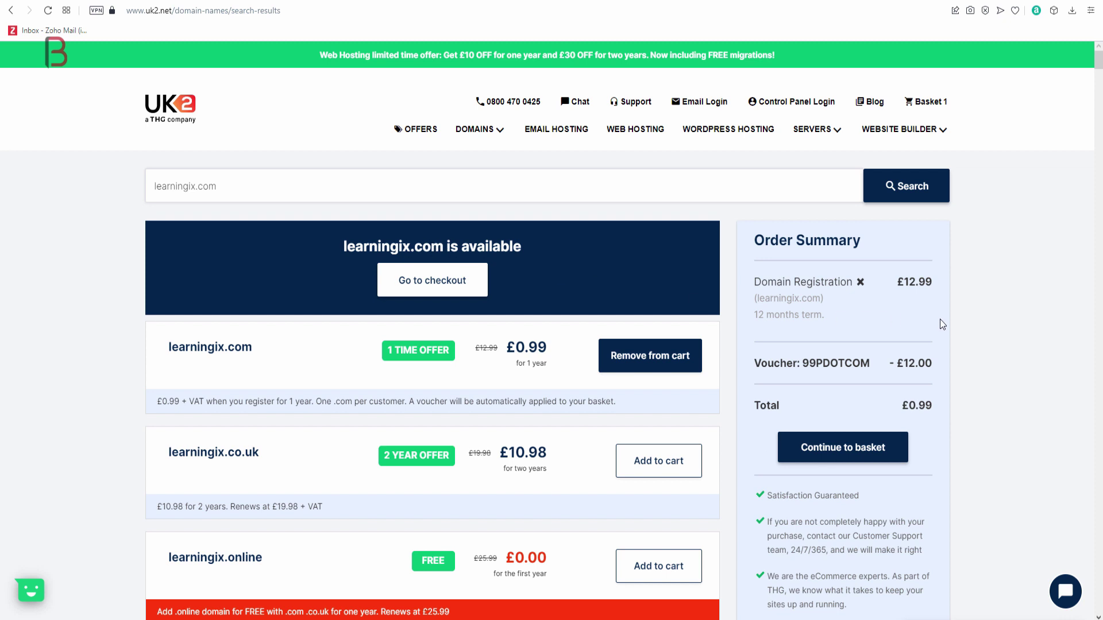
pyautogui.scroll(-1, 866, 333)
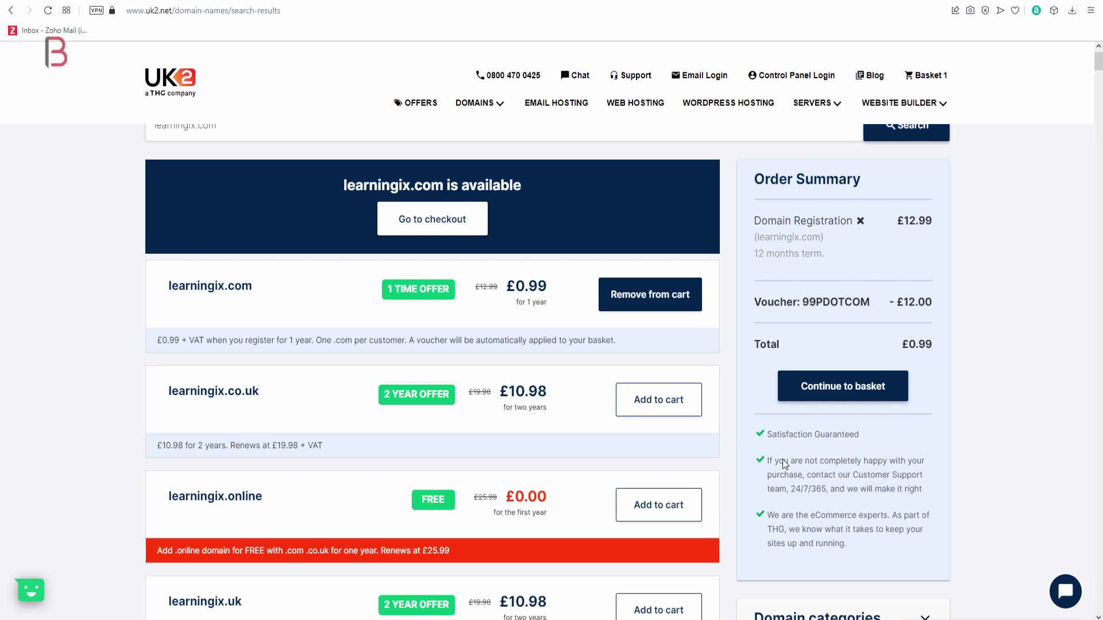
pyautogui.click(858, 394)
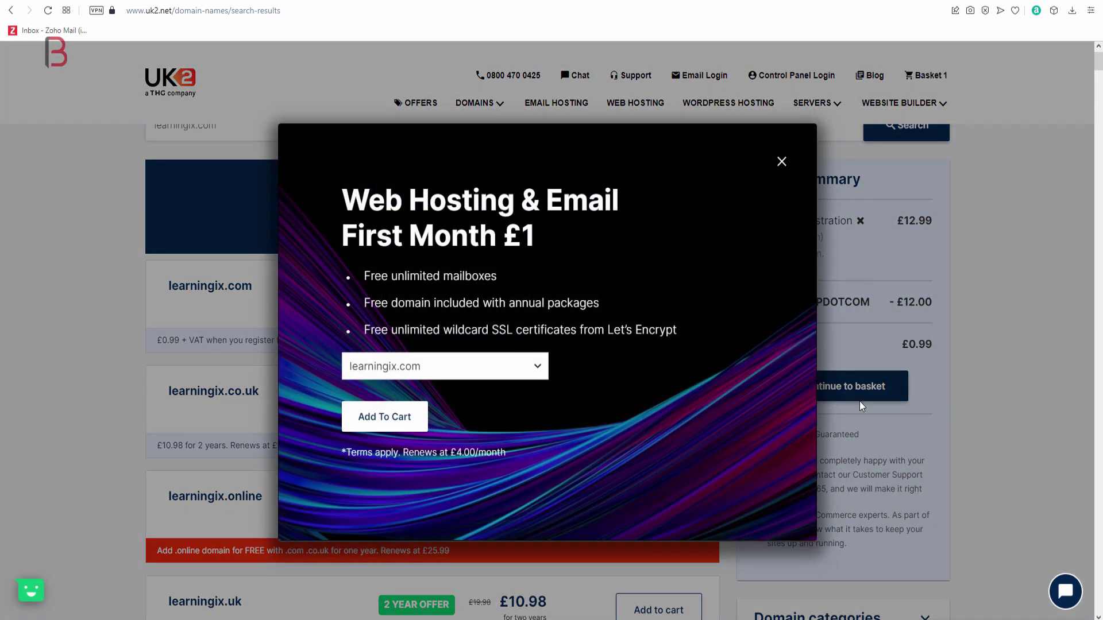
# Dismiss the hosting upsell and go from the basket to checkout for the £1.19 learningix.com order
pyautogui.click(780, 166)
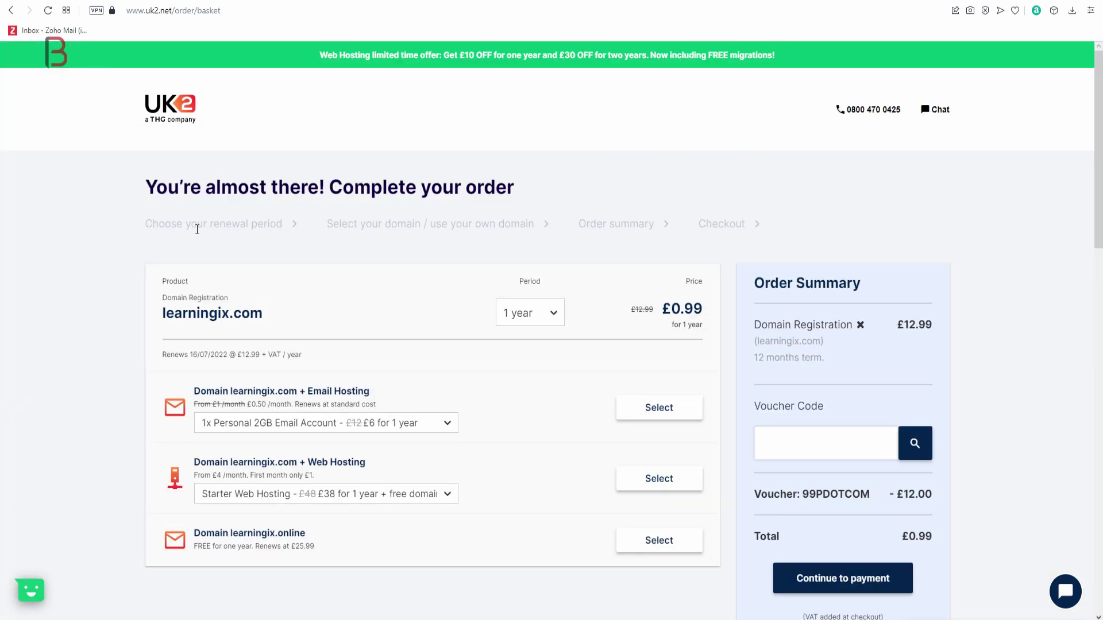
pyautogui.scroll(-2, 376, 270)
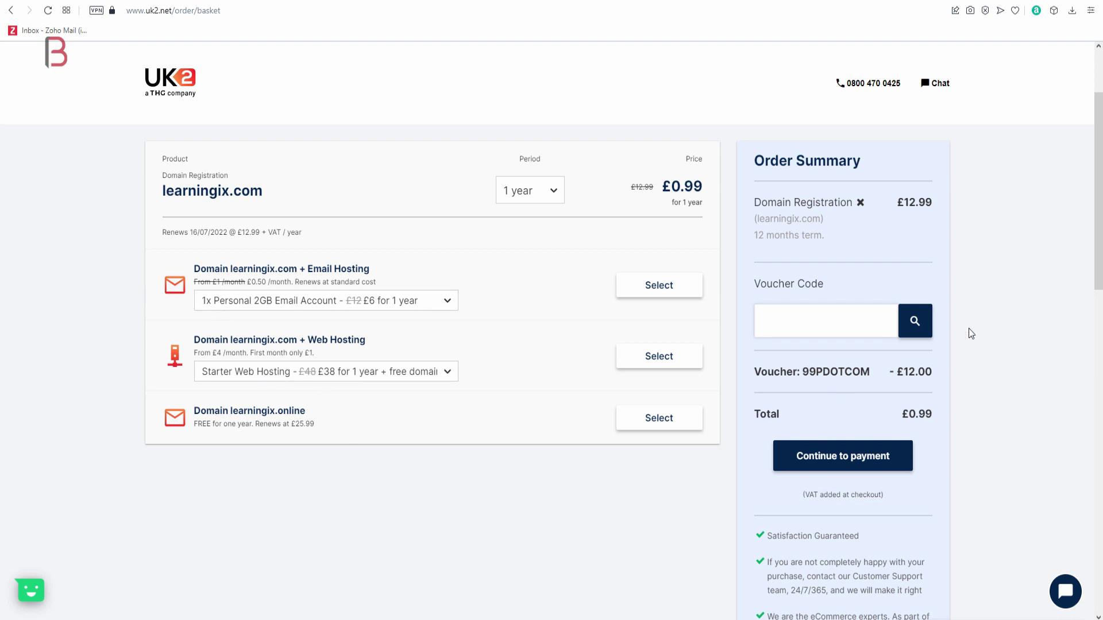
pyautogui.click(855, 465)
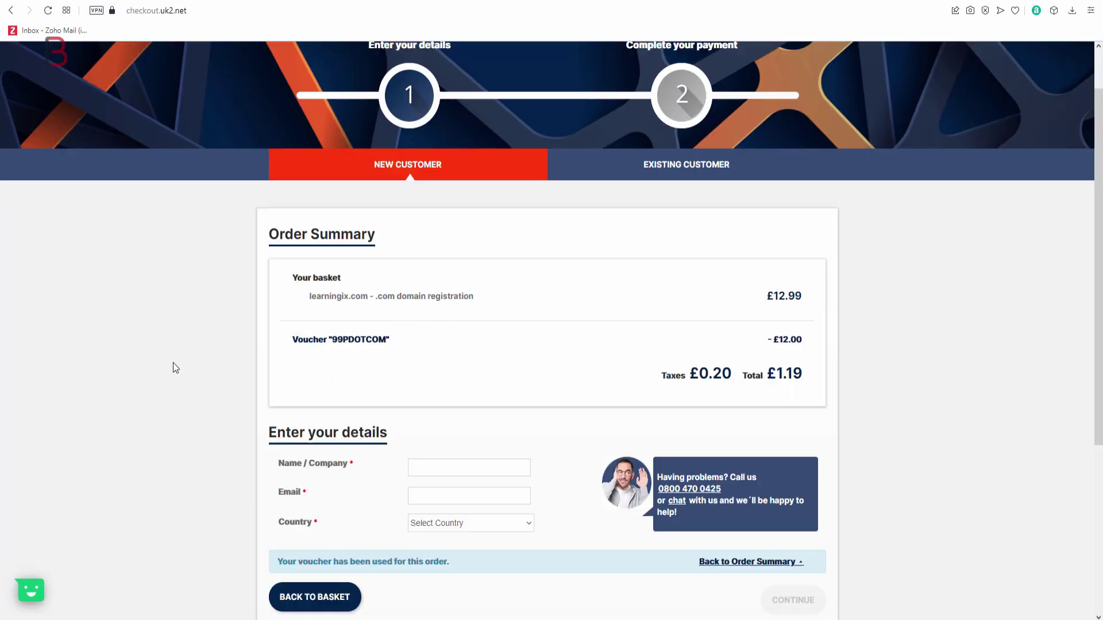
# Choose Debit / Credit Card payment without storing it and submit the details form
pyautogui.scroll(-3, 173, 364)
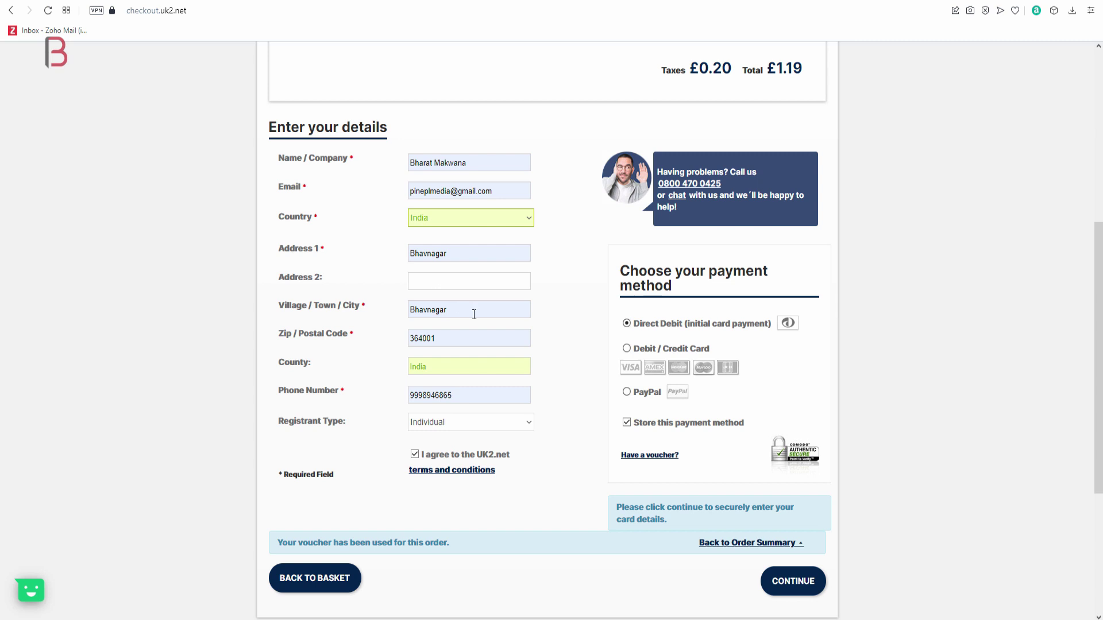
pyautogui.click(628, 349)
pyautogui.click(628, 424)
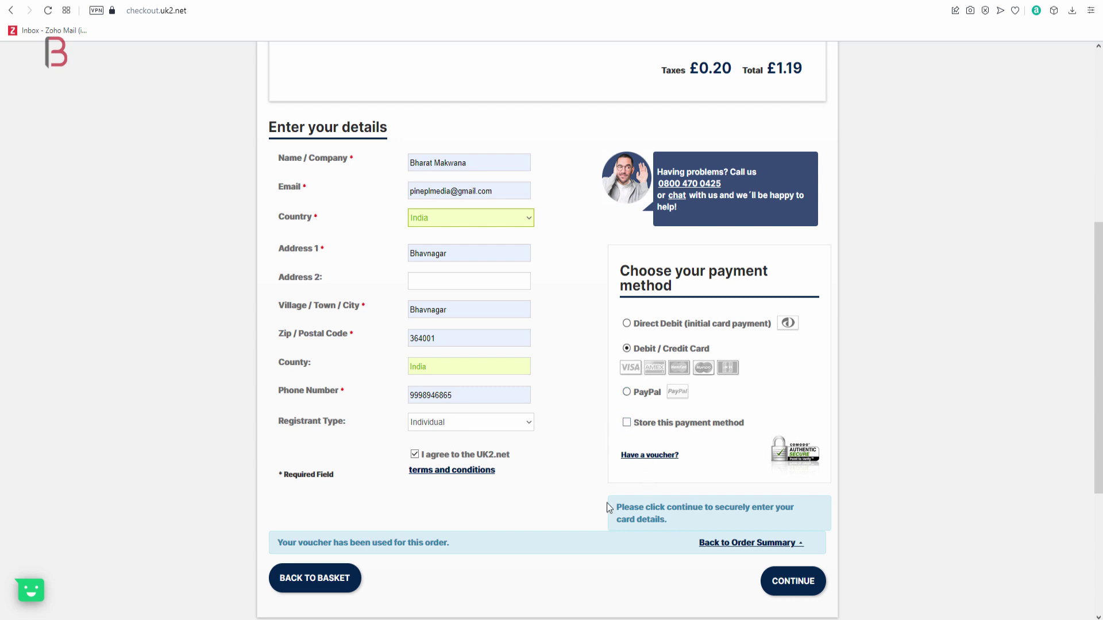
pyautogui.click(793, 581)
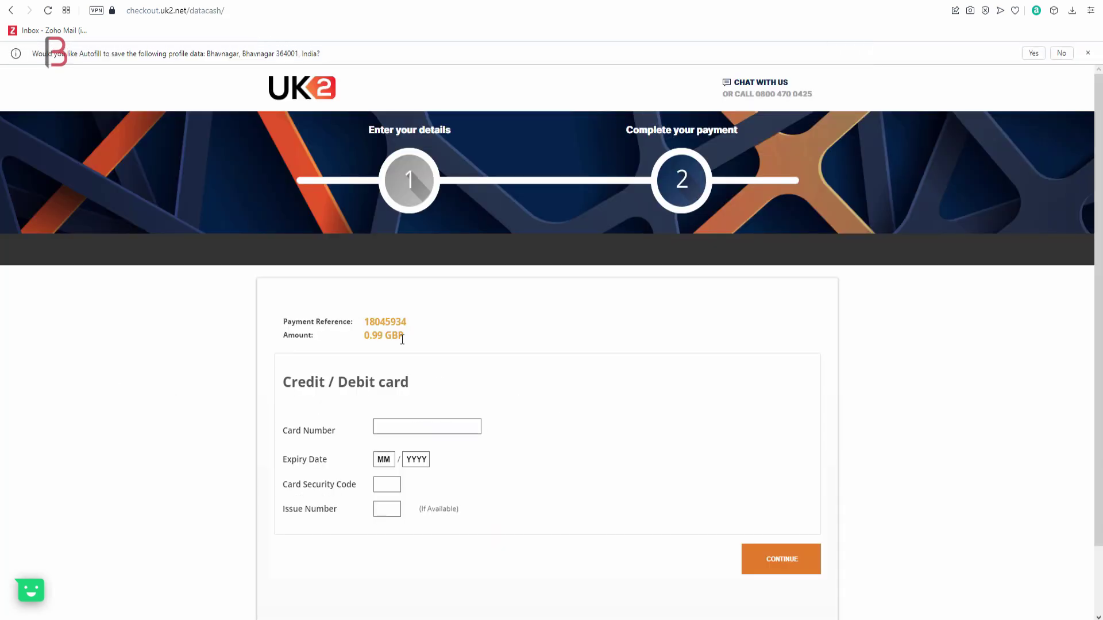
# Decline address autofill, enter the card number, expiry and security code, and submit the 0.99 GBP payment
pyautogui.scroll(-1, 261, 346)
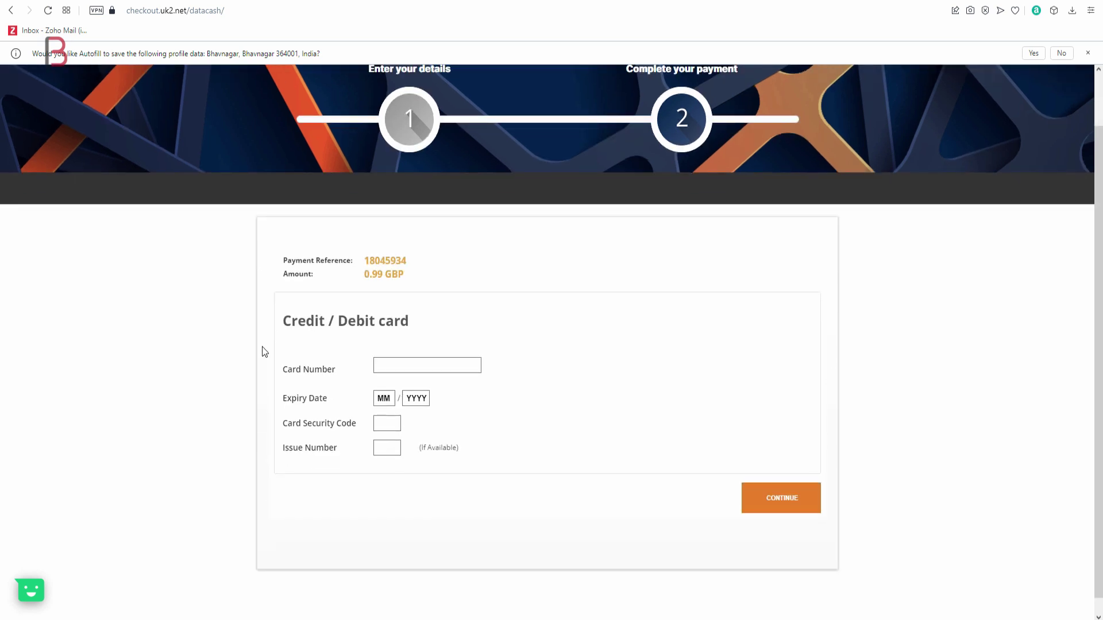
pyautogui.click(1061, 53)
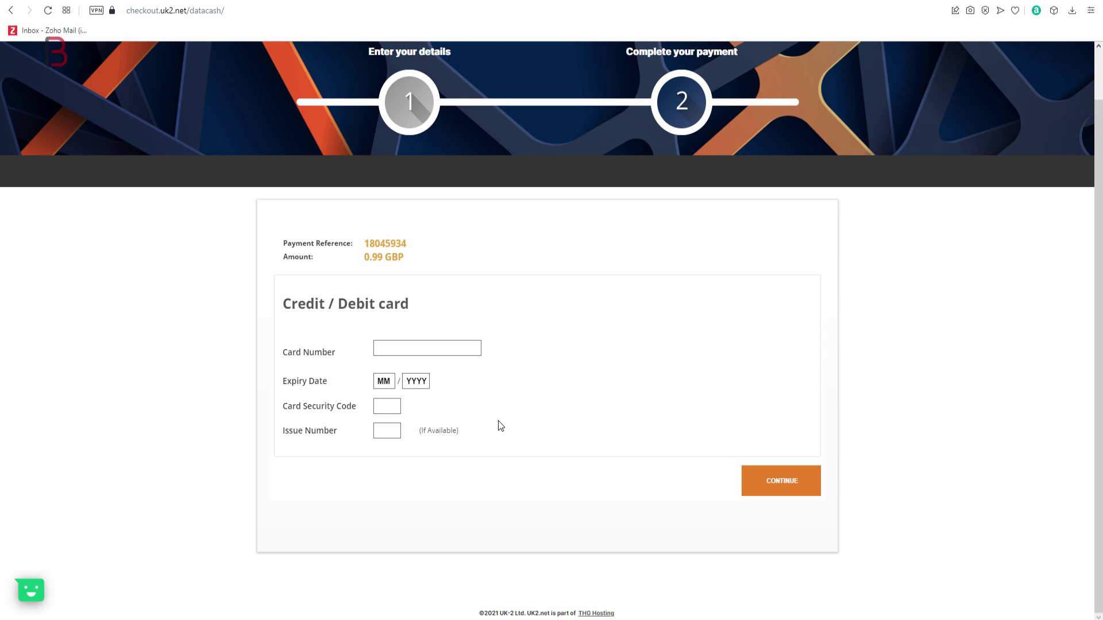
pyautogui.click(406, 347)
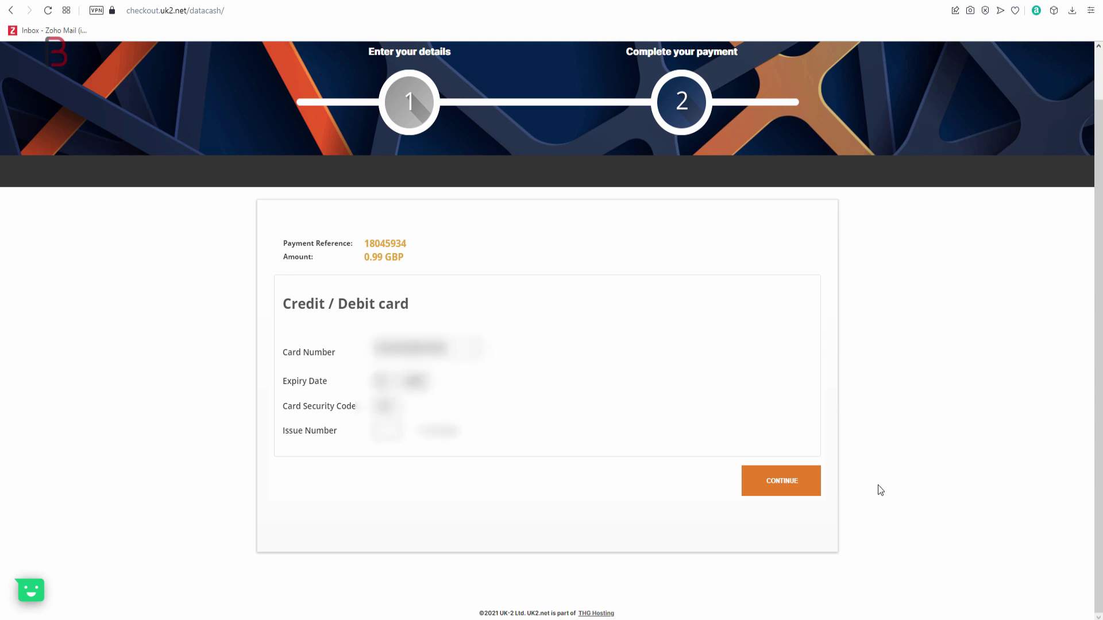
pyautogui.click(804, 486)
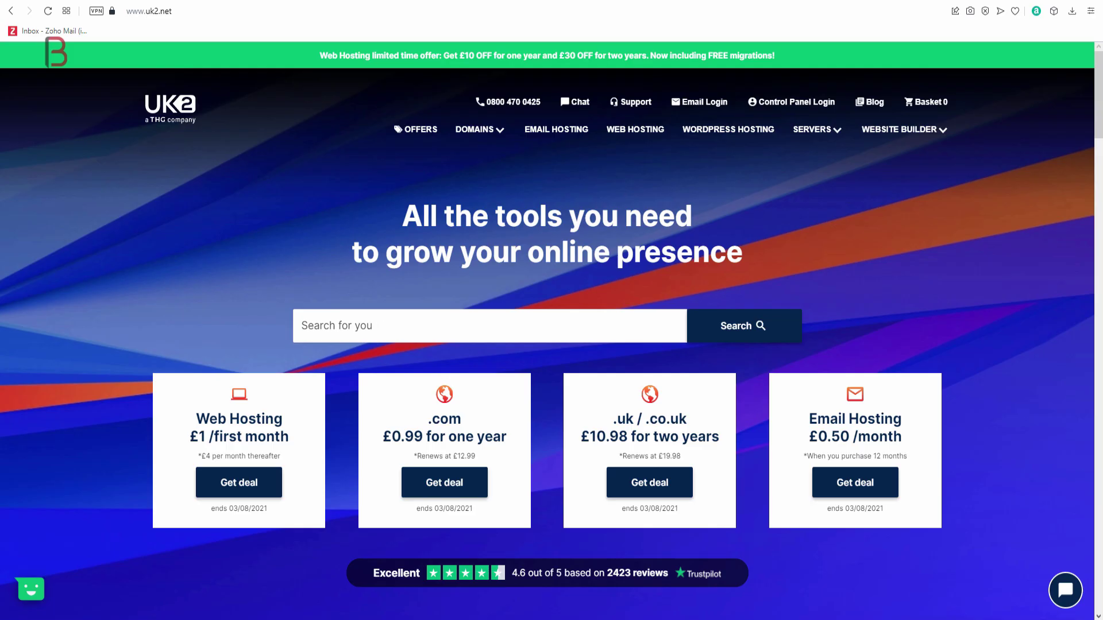
# Load learningix.com in a new tab to see UK2's parking page for the registered domain
pyautogui.hotkey('ctrl', 't')
pyautogui.write('le')
pyautogui.press('Return')
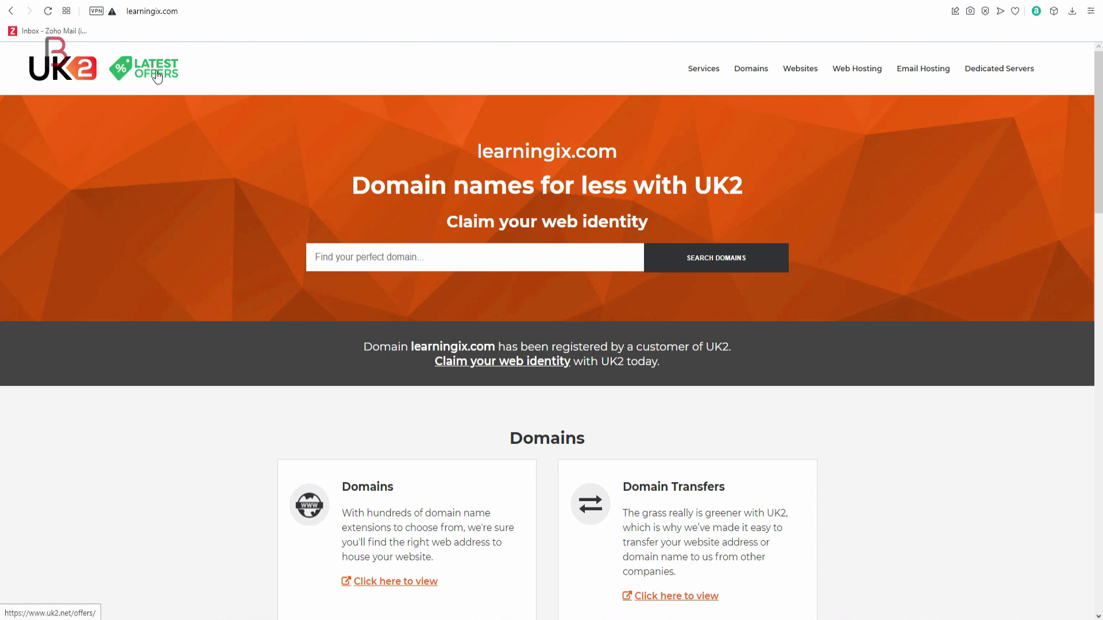
pyautogui.scroll(-5, 409, 336)
pyautogui.scroll(5, 231, 303)
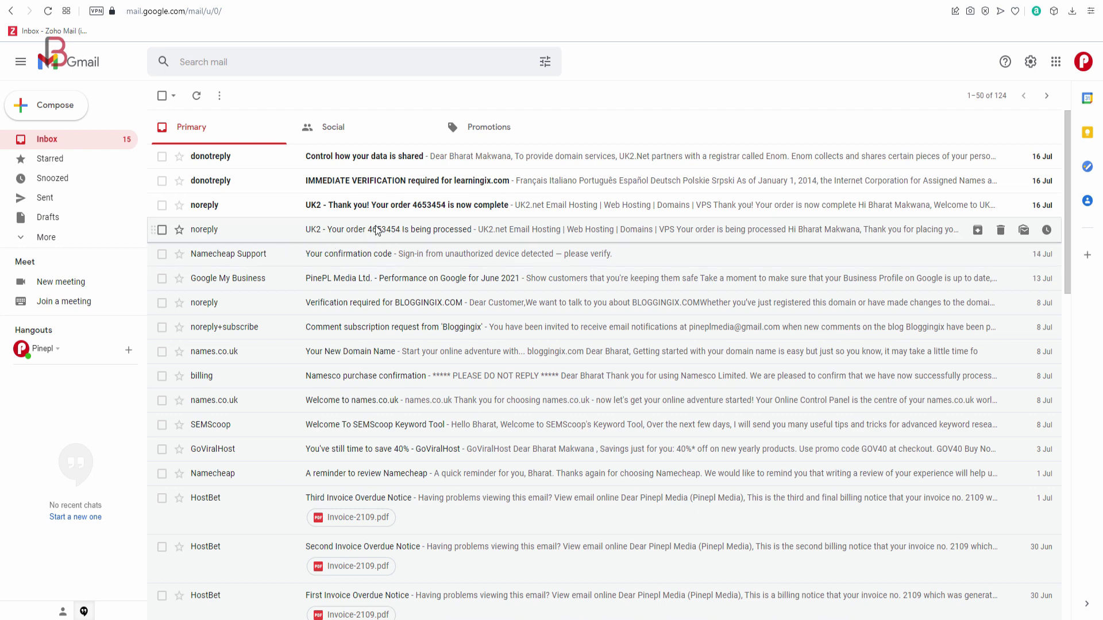
# Read UK2's 'order being processed' email, then its 'order now complete' email
pyautogui.click(355, 229)
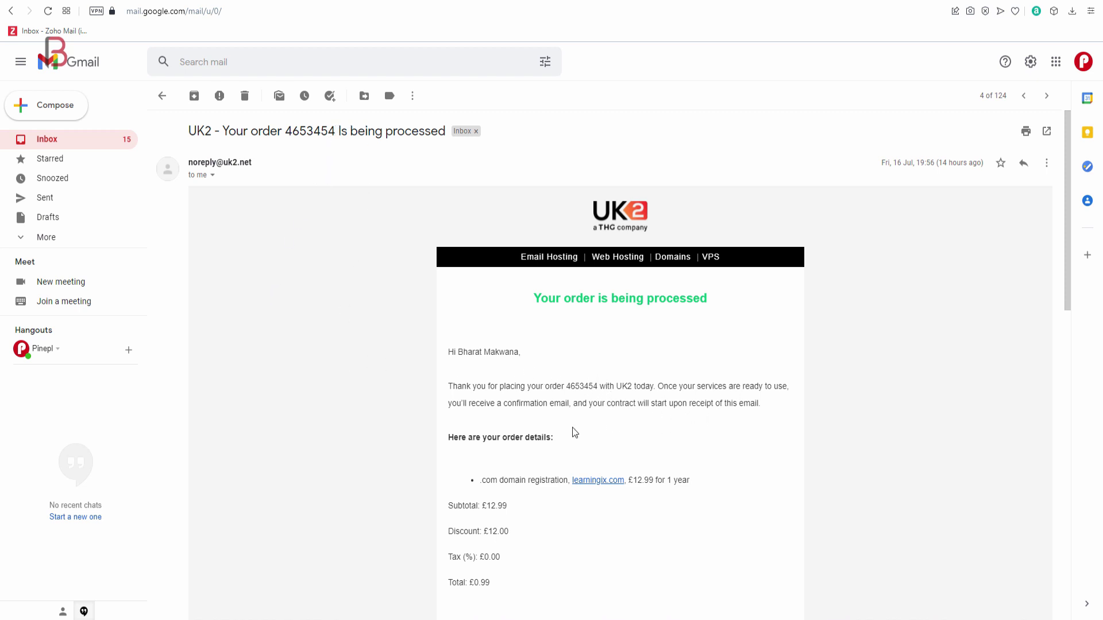
pyautogui.scroll(-4, 618, 433)
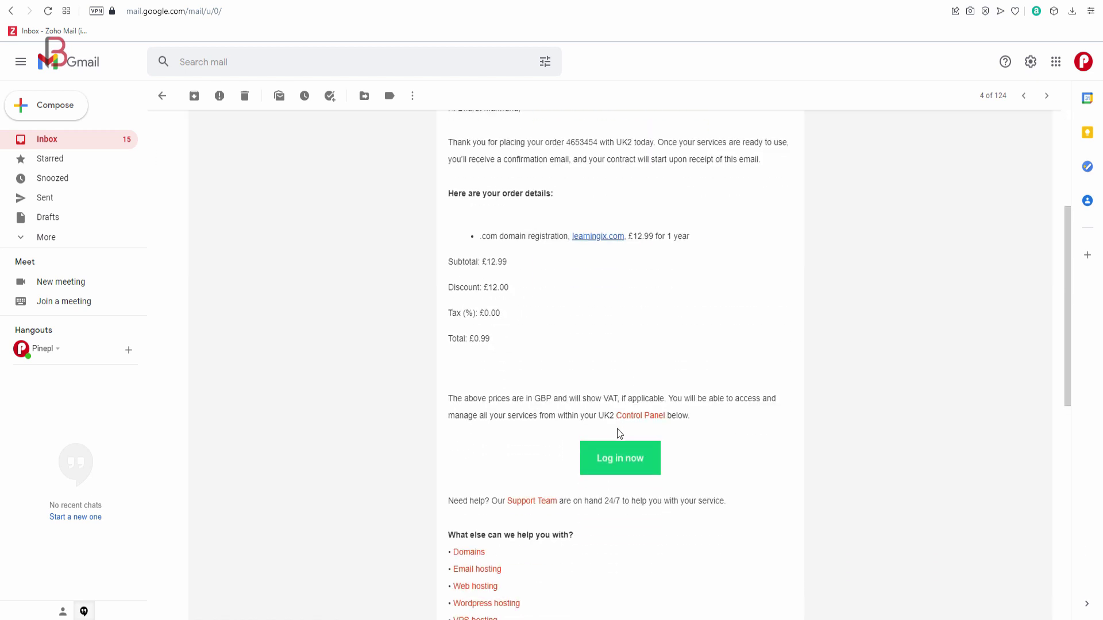
pyautogui.press('u')
pyautogui.click(341, 205)
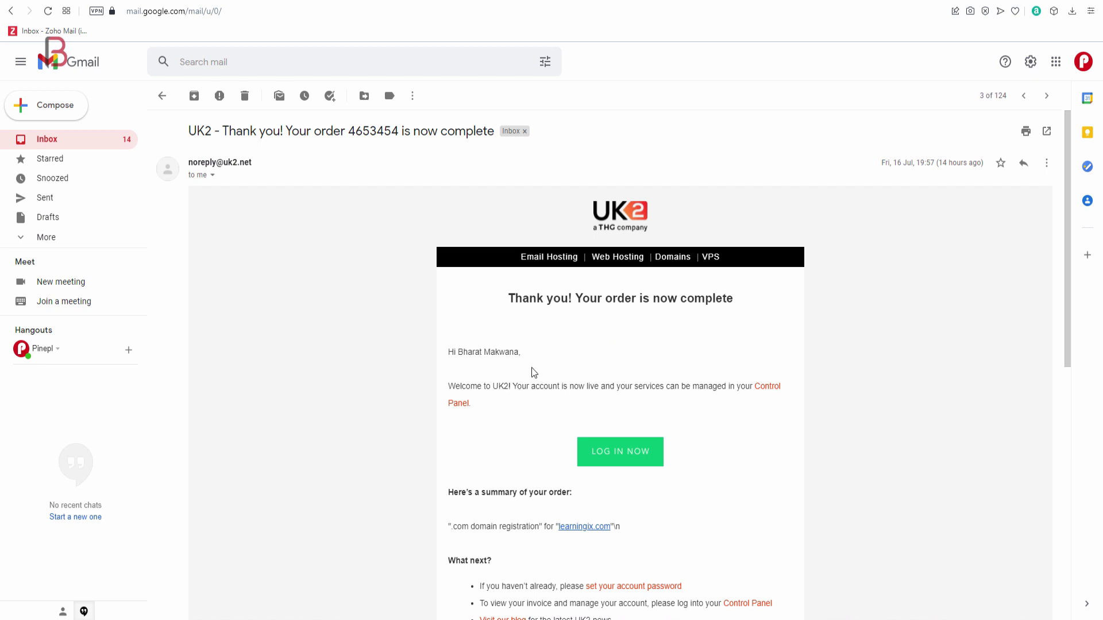
pyautogui.scroll(-3, 517, 385)
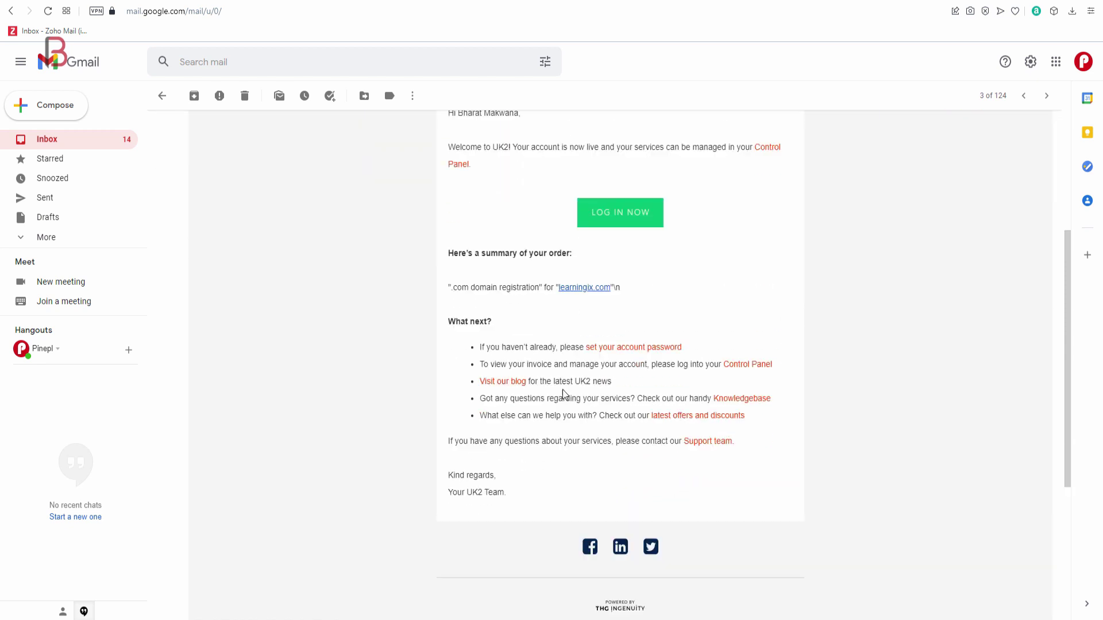
pyautogui.scroll(5, 344, 344)
# Open the IMMEDIATE VERIFICATION email and confirm the registrant email address for learningix.com
pyautogui.click(79, 145)
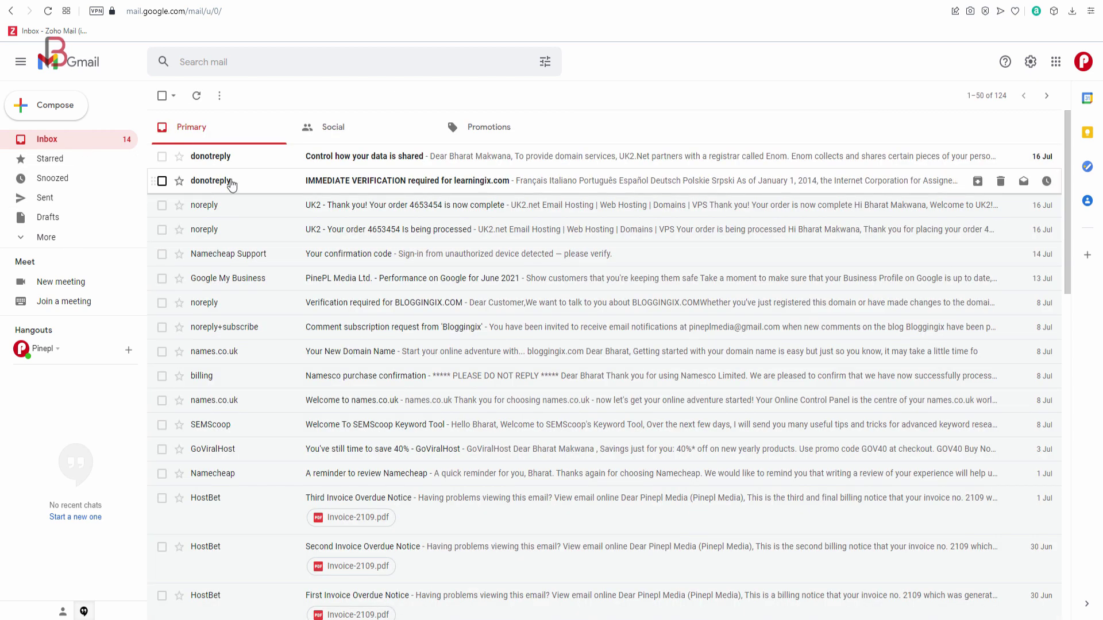
pyautogui.click(418, 184)
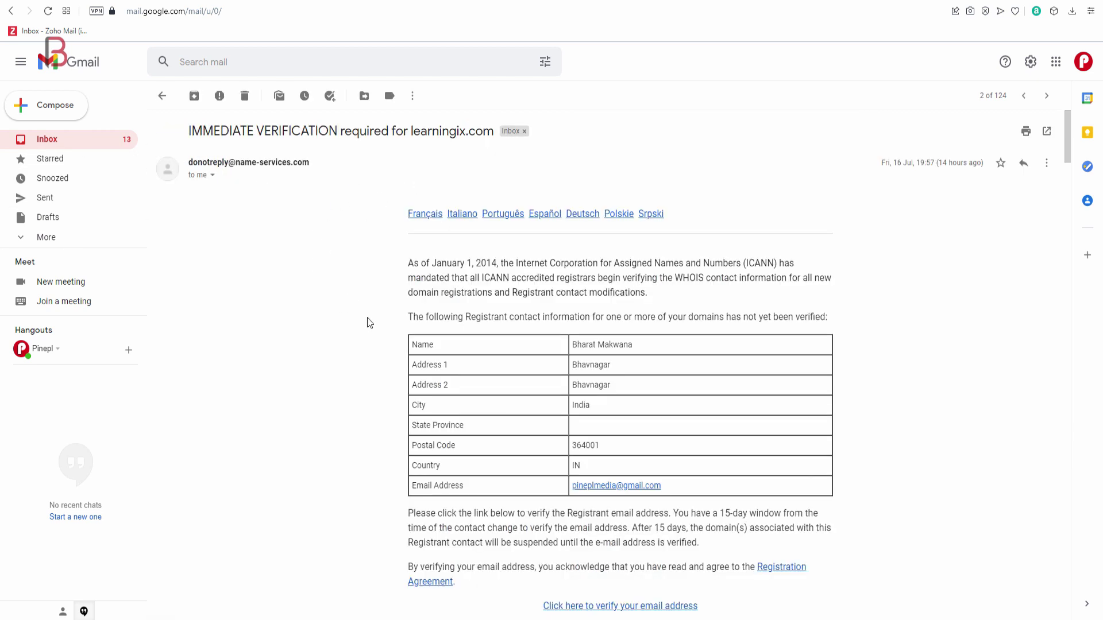
pyautogui.scroll(-3, 485, 329)
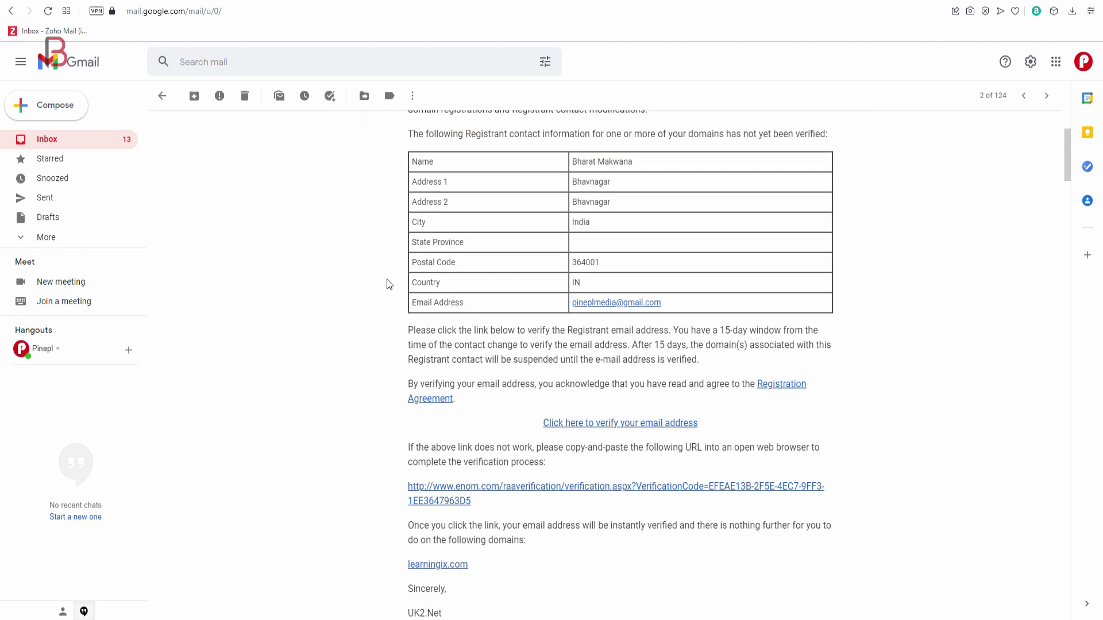
pyautogui.scroll(-1, 321, 412)
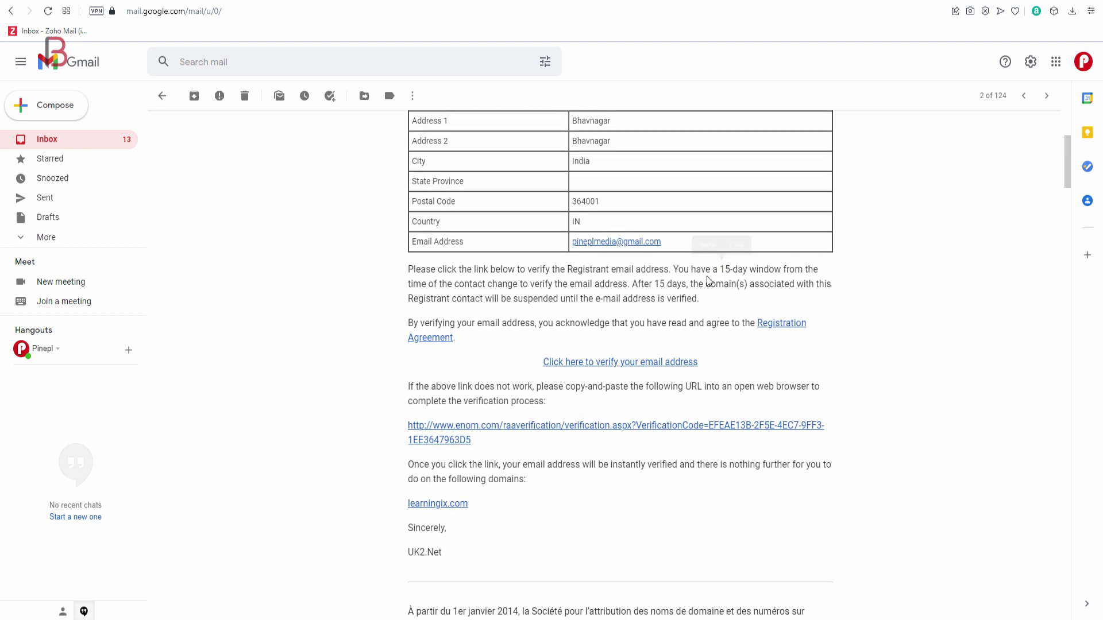
pyautogui.click(607, 365)
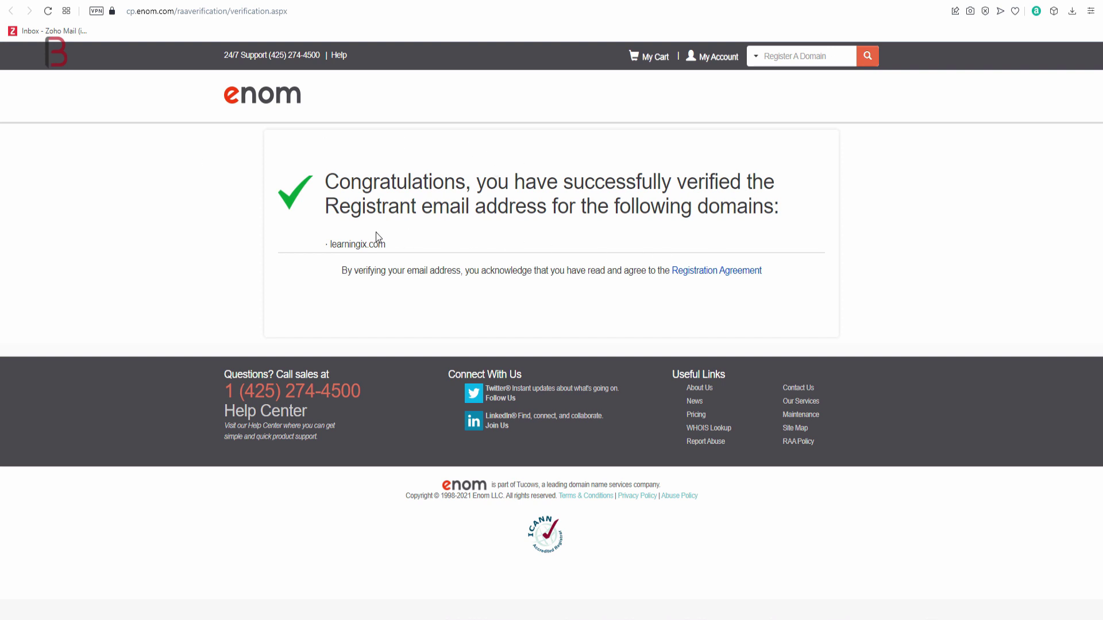
pyautogui.hotkey('ctrl', 'w')
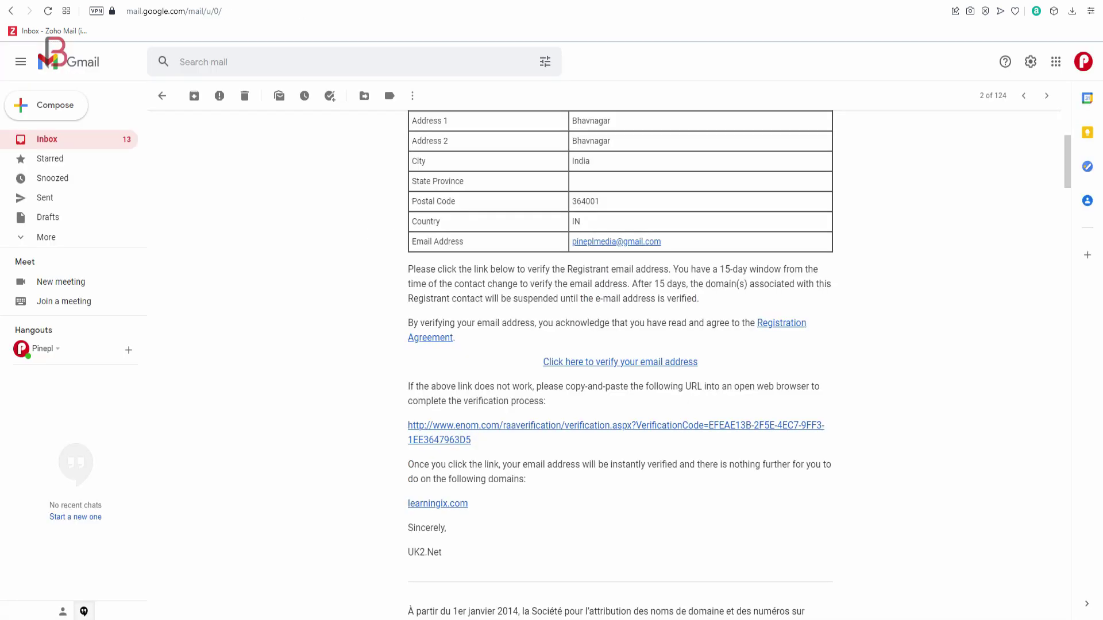
pyautogui.click(74, 141)
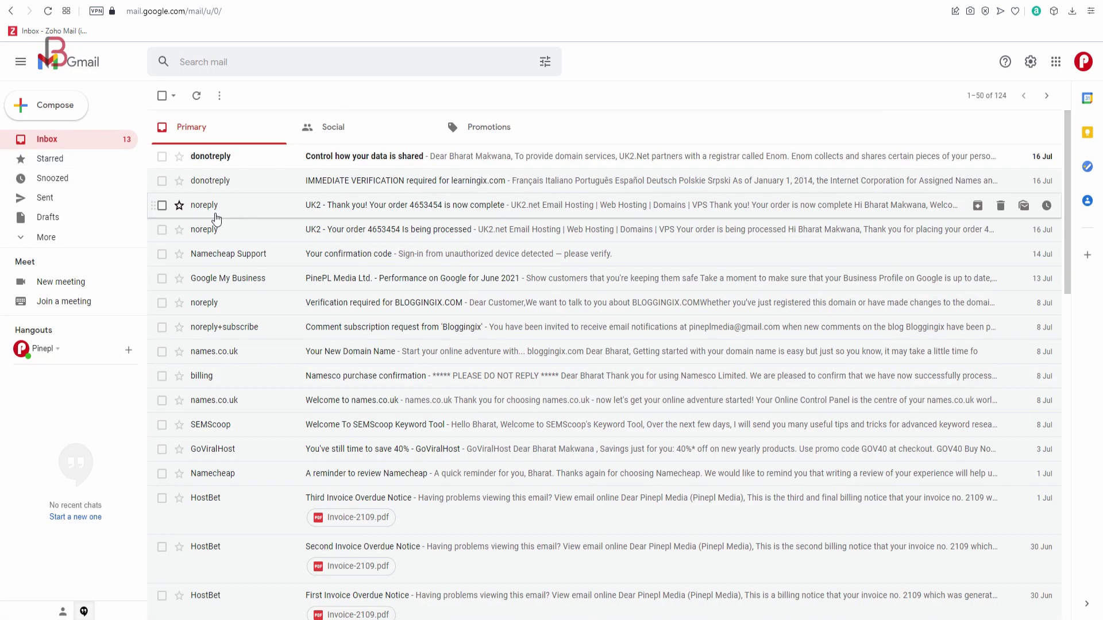
# Check the data-sharing email and UK2.net tab, then open UK2's 'Your order is now complete' email
pyautogui.click(352, 158)
pyautogui.hotkey('alt', 'Left')
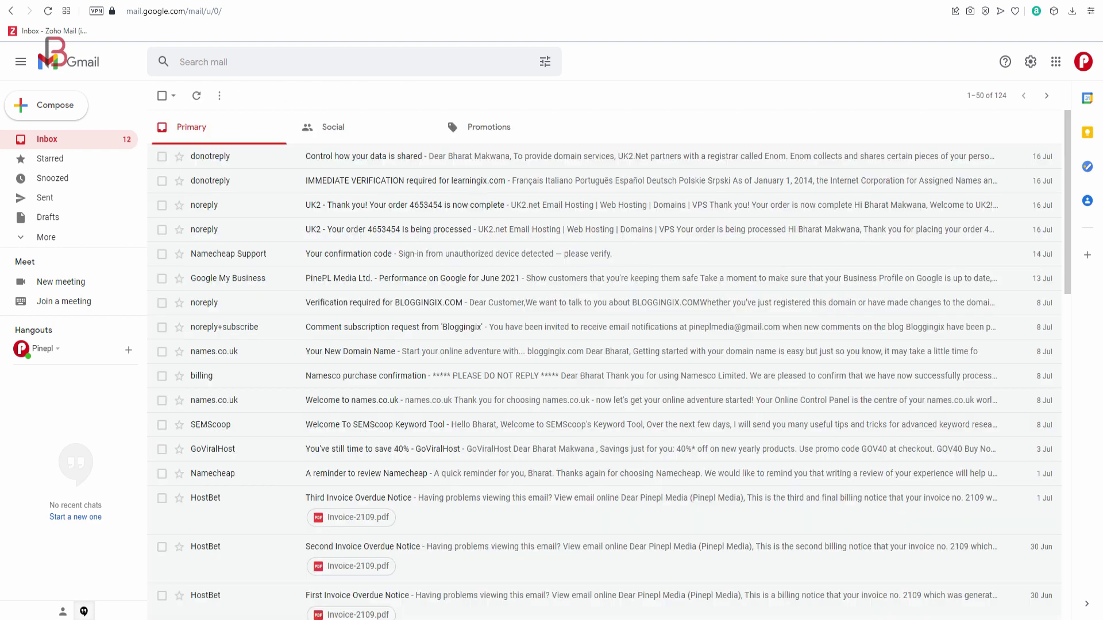
pyautogui.click(241, 3)
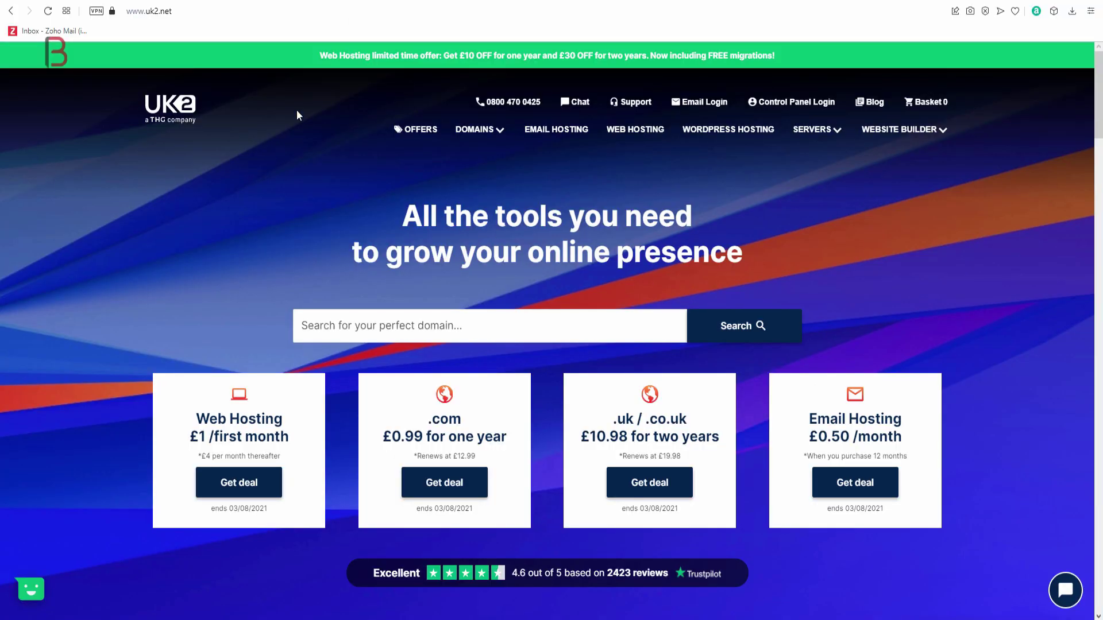
pyautogui.hotkey('ctrl', 'Tab')
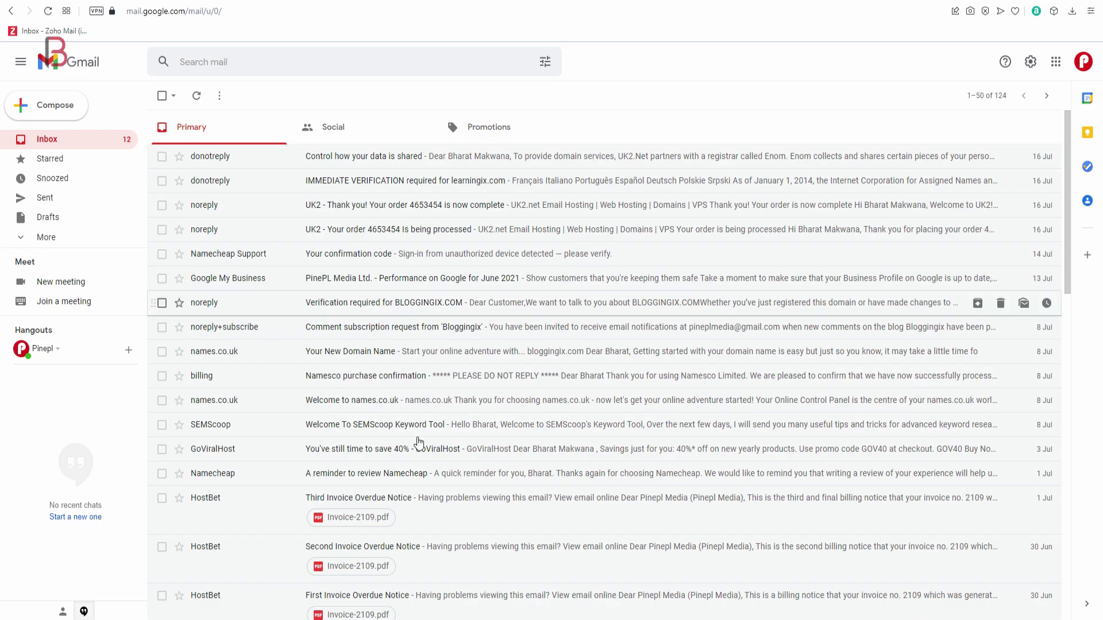
pyautogui.hotkey('ctrl', 'Tab')
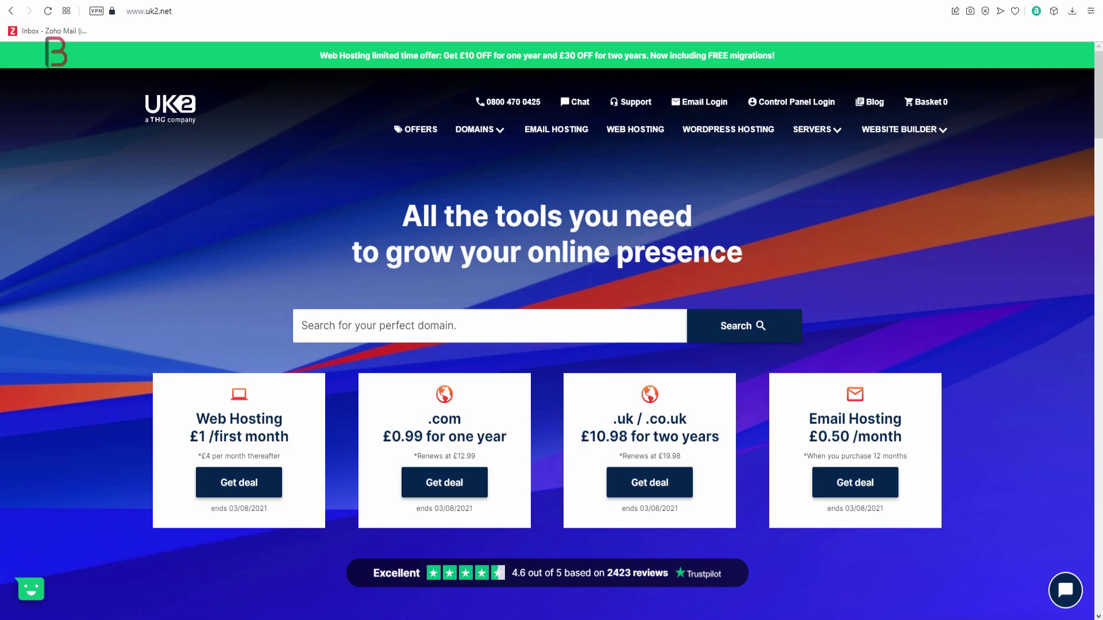
pyautogui.hotkey('ctrl', 'Tab')
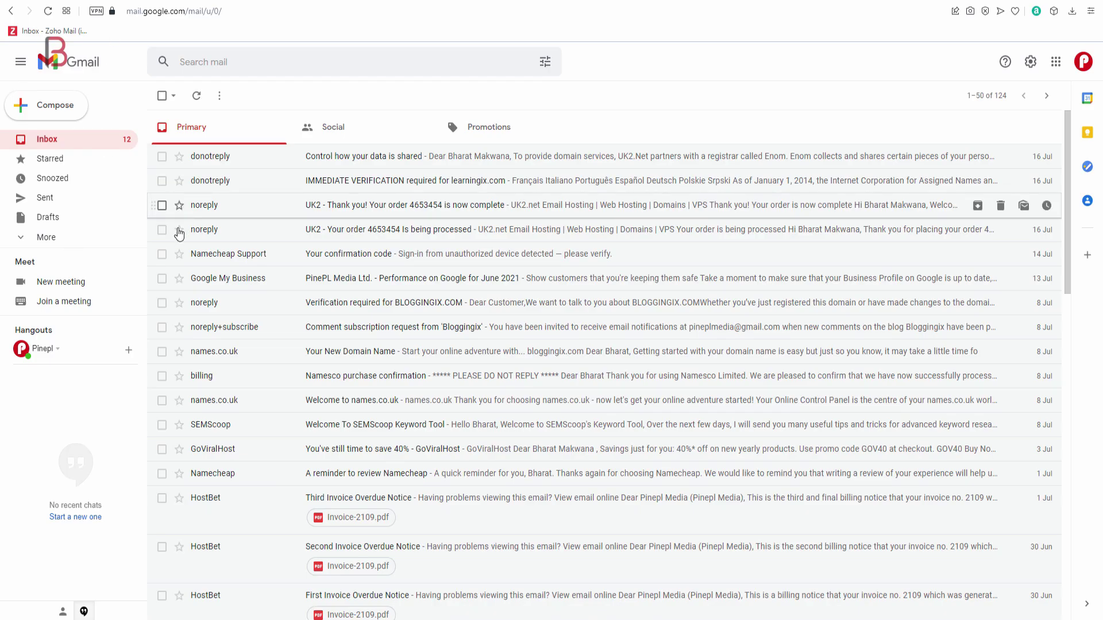
pyautogui.click(348, 212)
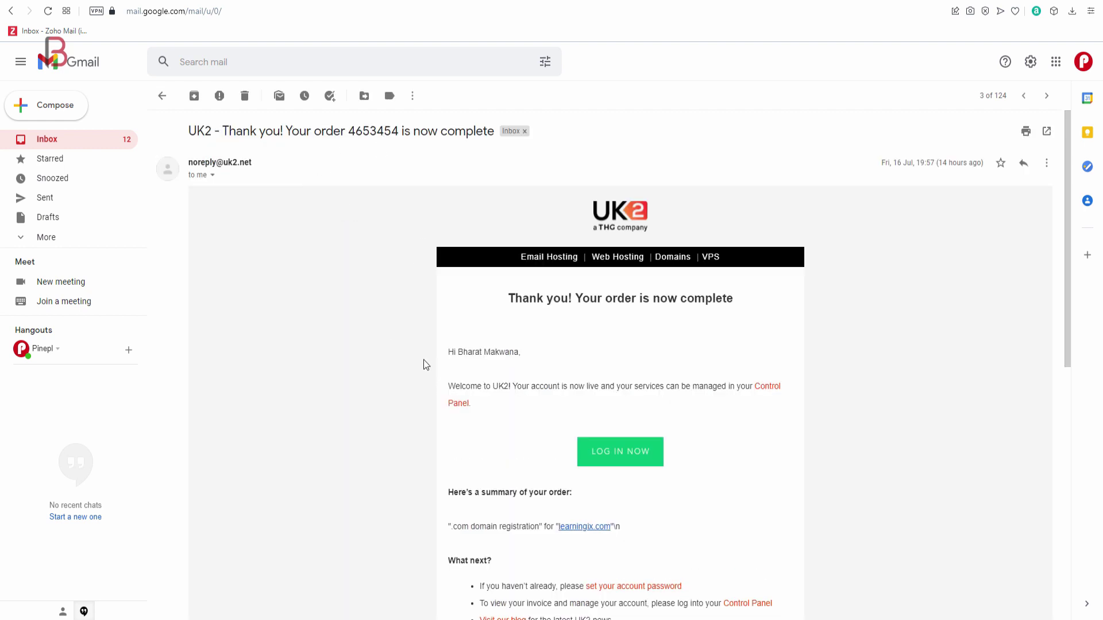
# Open the email's 'set your account password' link in a new tab, reaching Reset Your Password
pyautogui.scroll(-4, 426, 361)
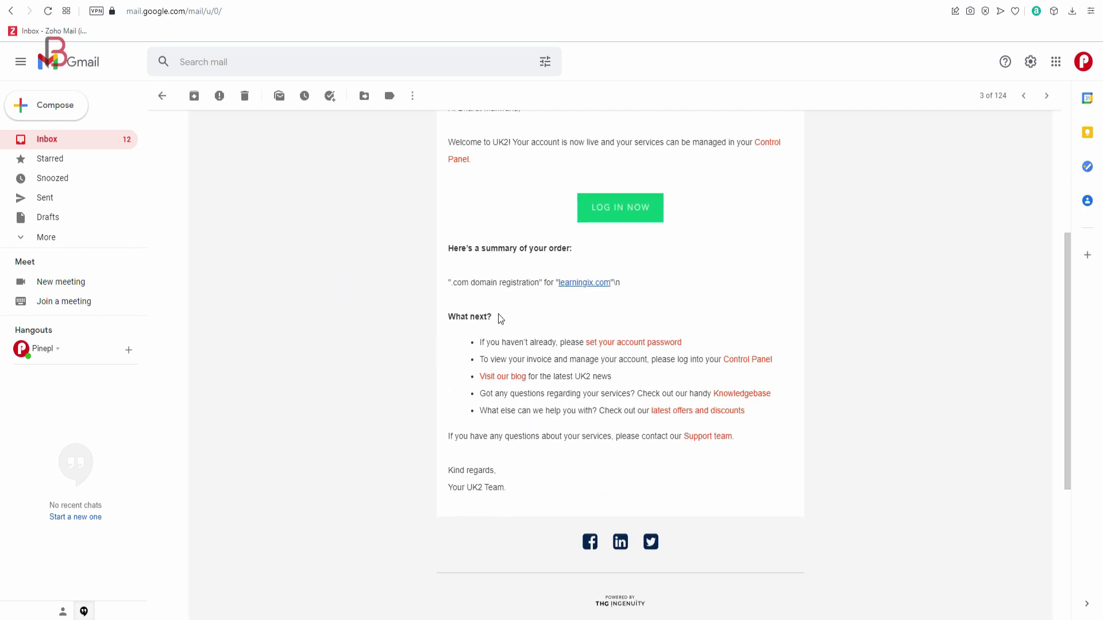
pyautogui.moveTo(447, 316); pyautogui.dragTo(496, 320)
pyautogui.click(495, 287)
pyautogui.rightClick(632, 348)
pyautogui.press('Escape')
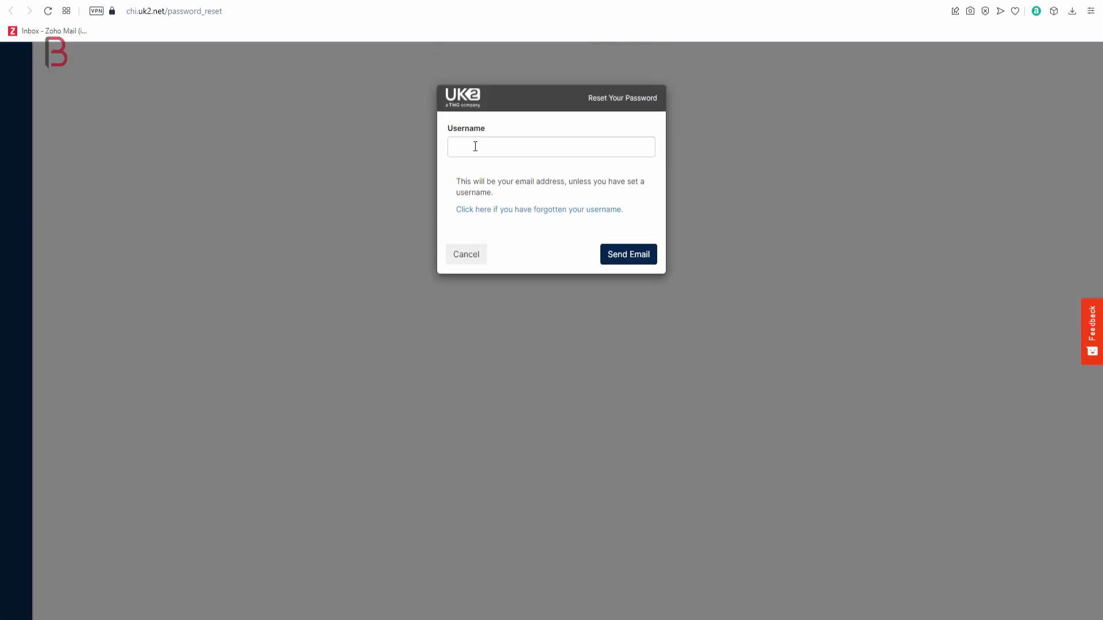
# Request a UK2.net username reminder sent to the account's saved e-mail address
pyautogui.click(524, 211)
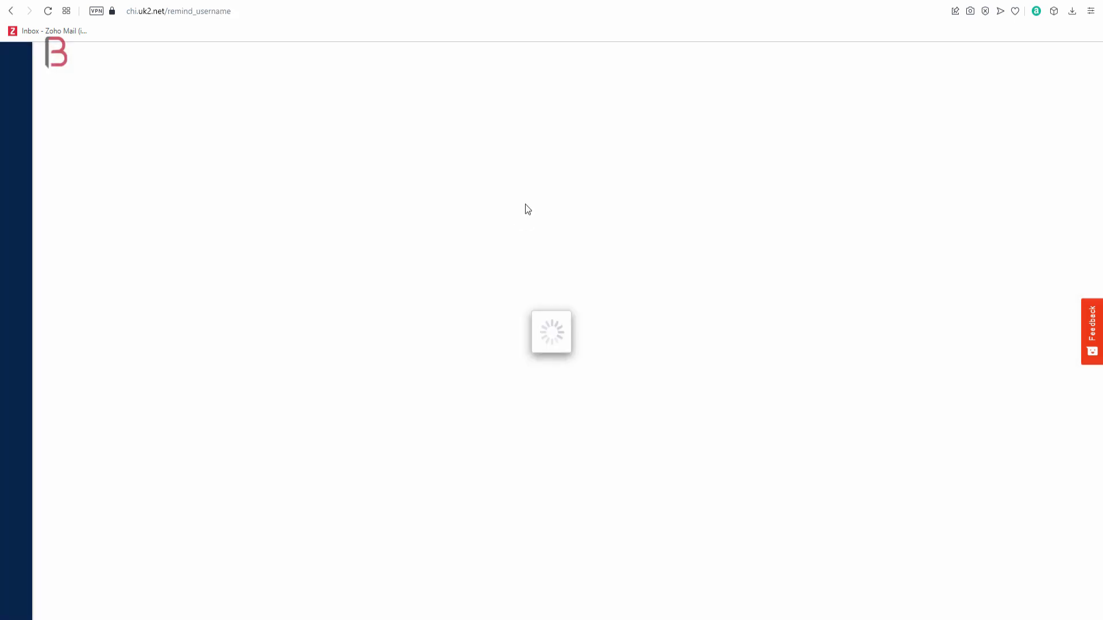
pyautogui.click(475, 141)
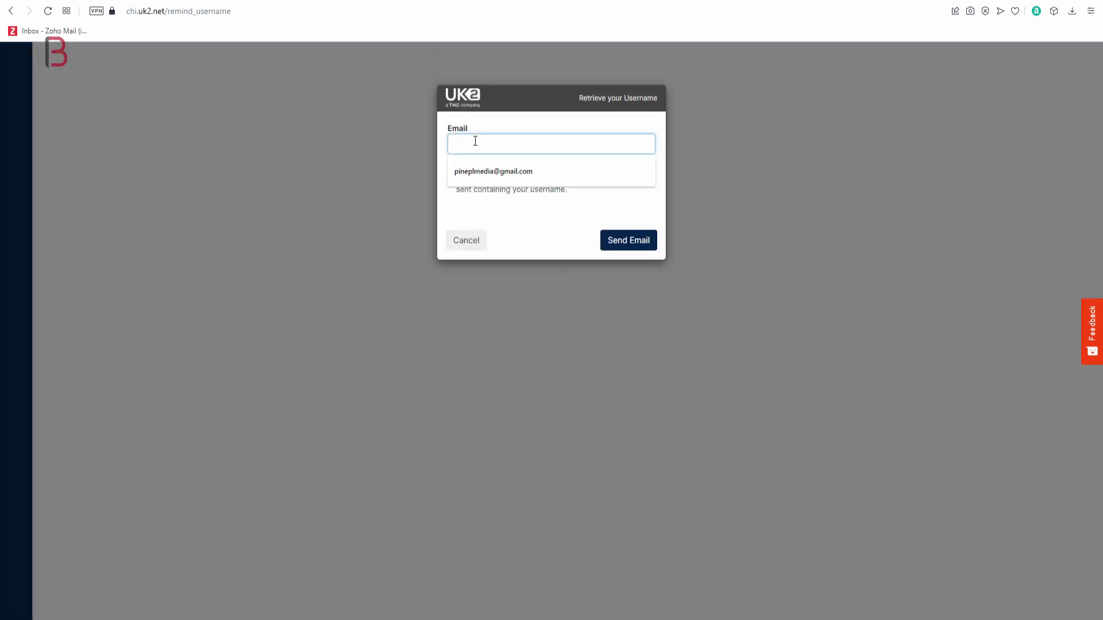
pyautogui.click(481, 168)
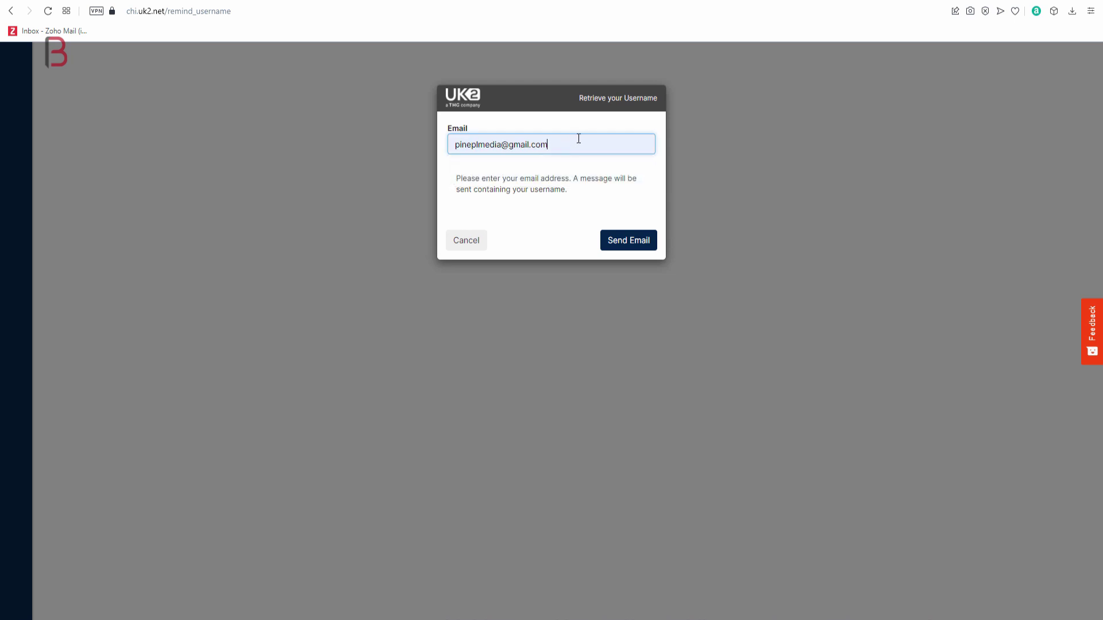
pyautogui.click(615, 240)
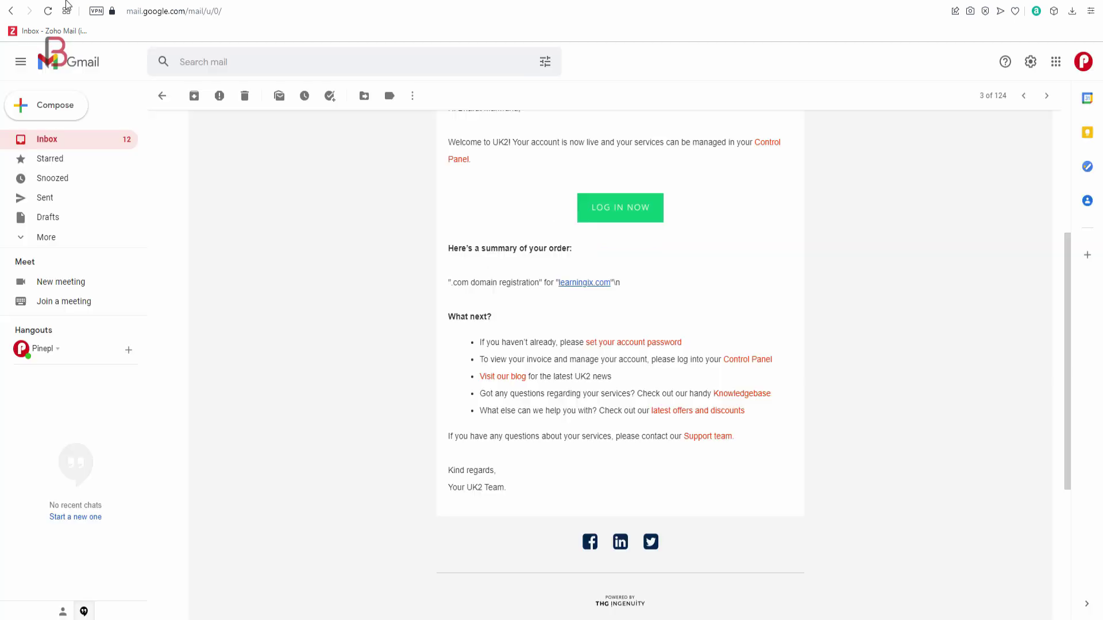
# Find the UK2 username reminder in the Gmail inbox and highlight the username it gives
pyautogui.click(74, 143)
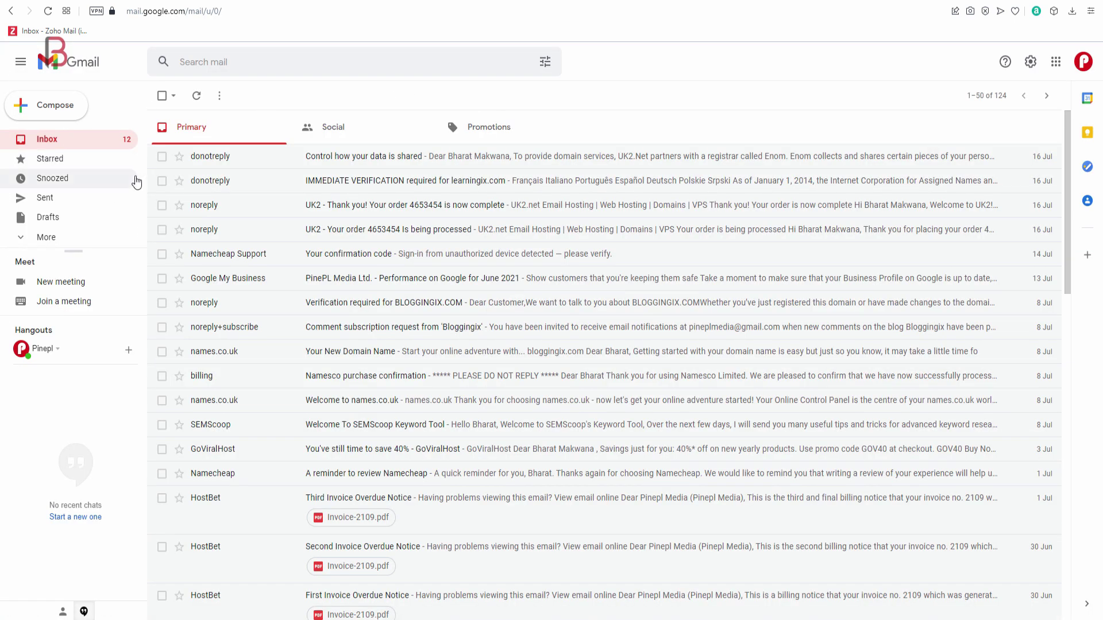
pyautogui.click(86, 141)
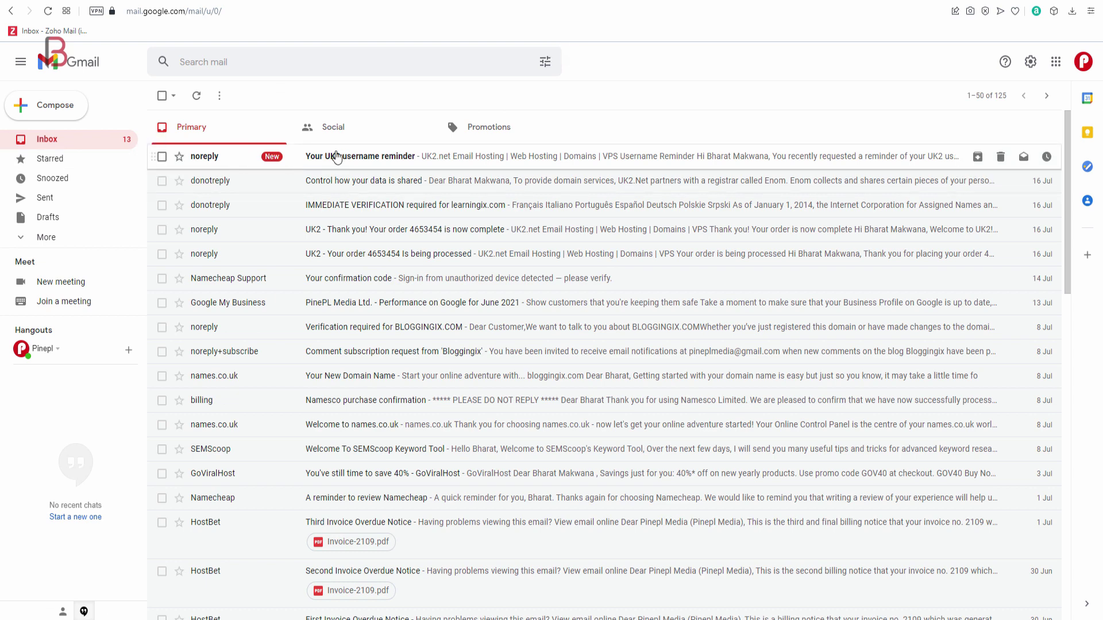
pyautogui.click(375, 165)
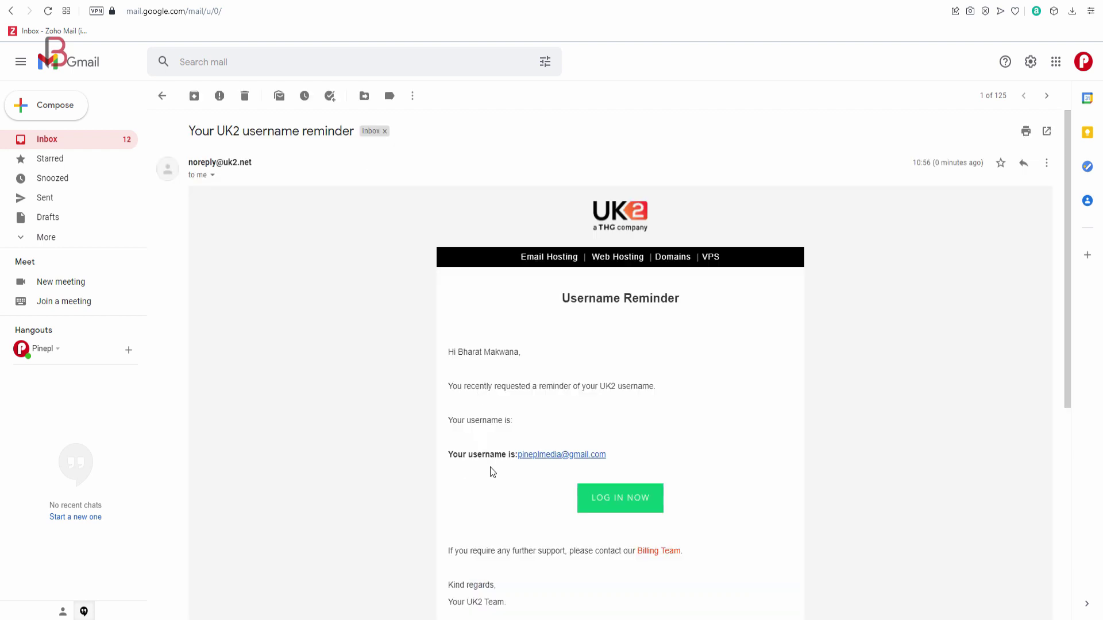
pyautogui.moveTo(608, 455); pyautogui.dragTo(519, 455)
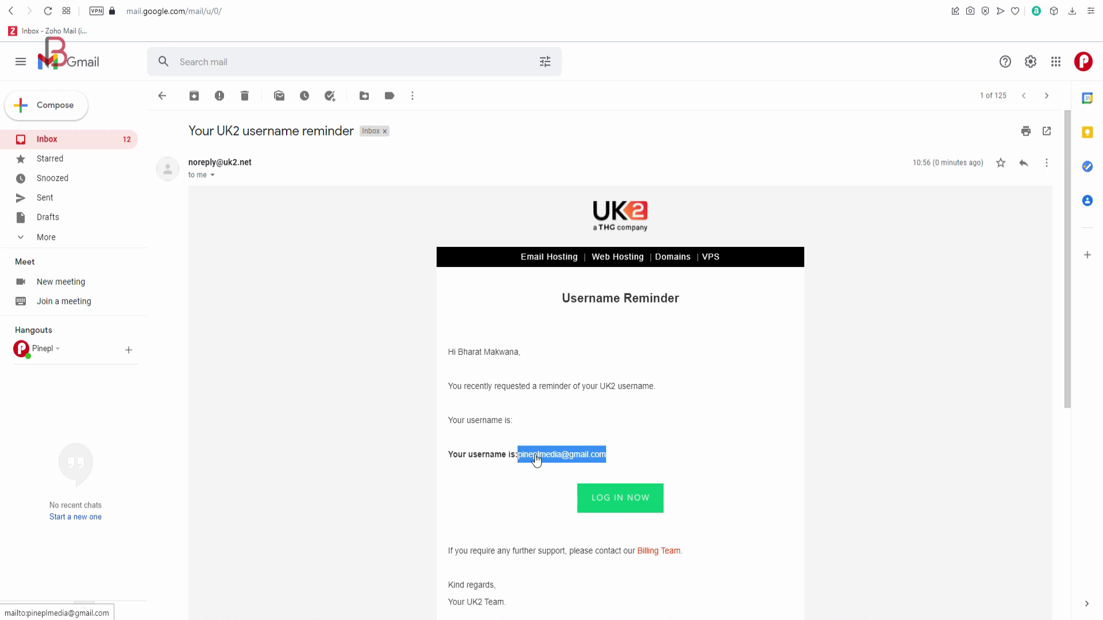
# Reopen the UK2 order-complete email and follow its set-your-account-password link
pyautogui.click(70, 143)
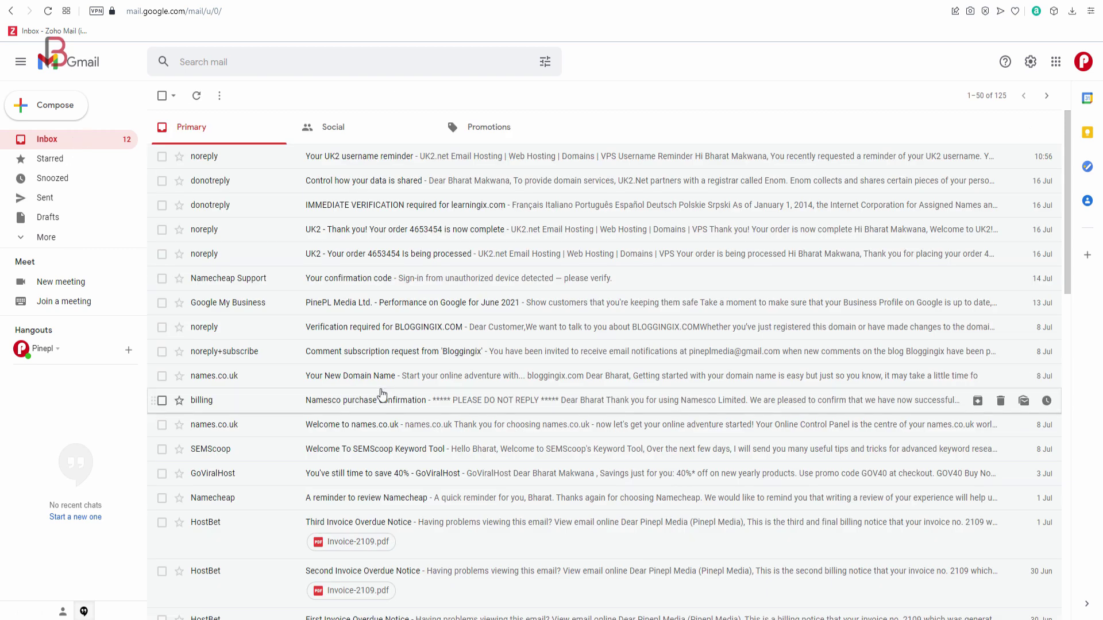
pyautogui.click(345, 229)
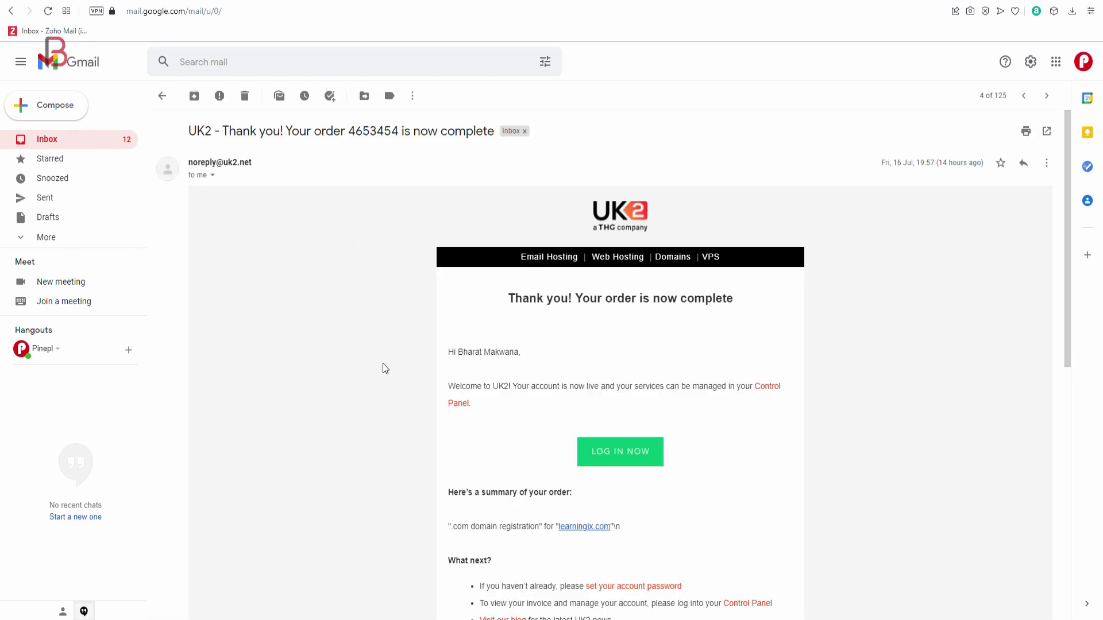
pyautogui.scroll(-3, 379, 369)
pyautogui.click(662, 406)
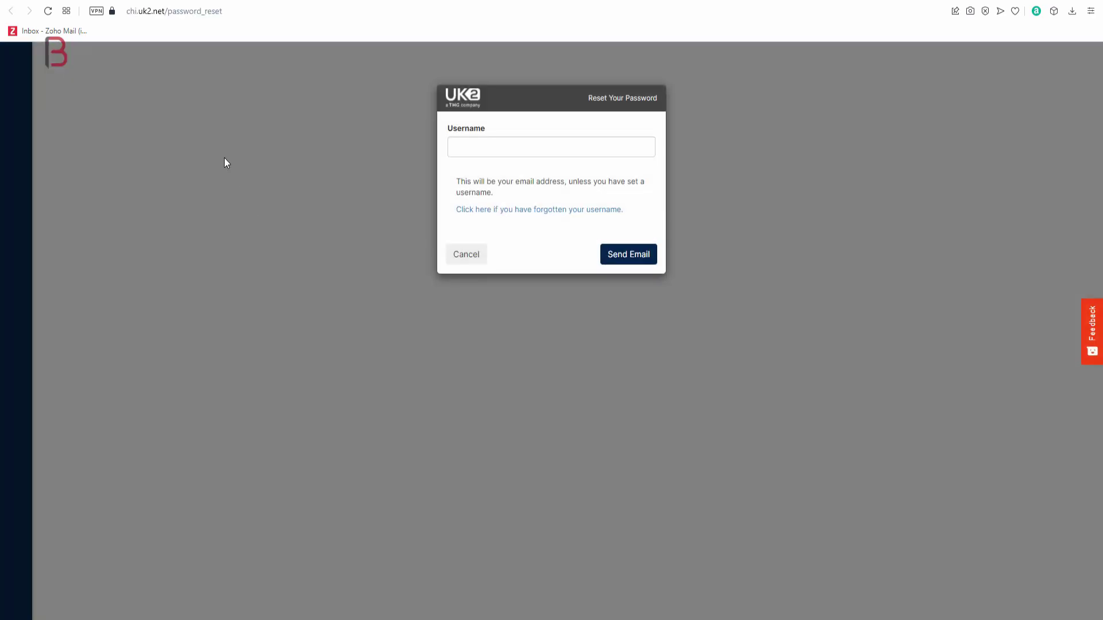
# Send a password-reset email for the autofilled account e-mail, then check the Gmail inbox
pyautogui.click(500, 150)
pyautogui.press('Down')
pyautogui.press('Return')
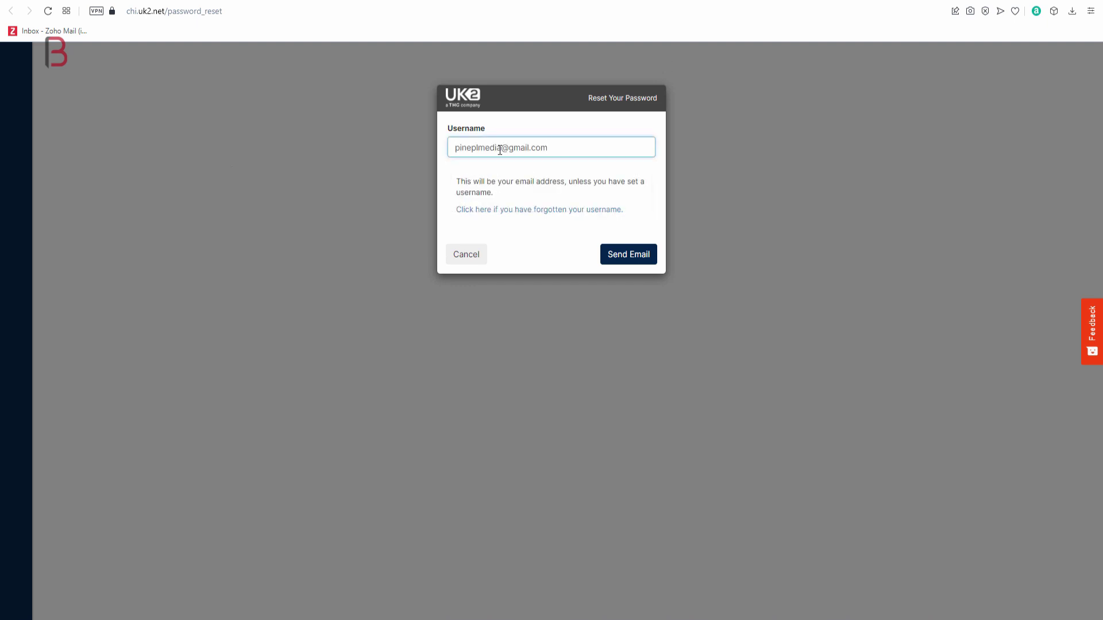
pyautogui.click(632, 254)
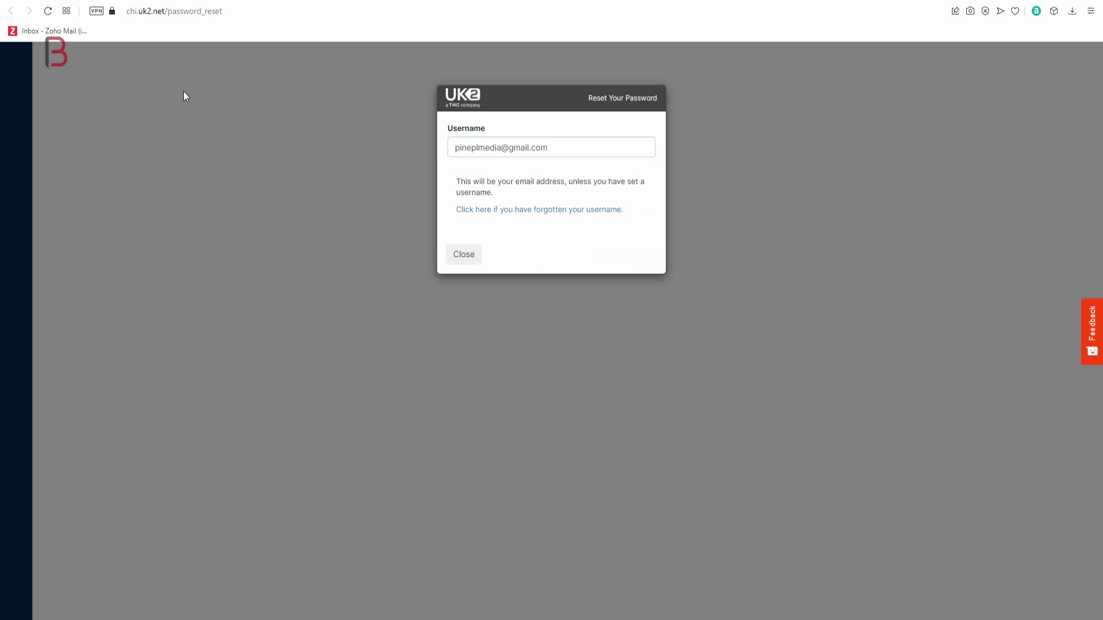
pyautogui.hotkey('ctrl', 'w')
pyautogui.click(91, 147)
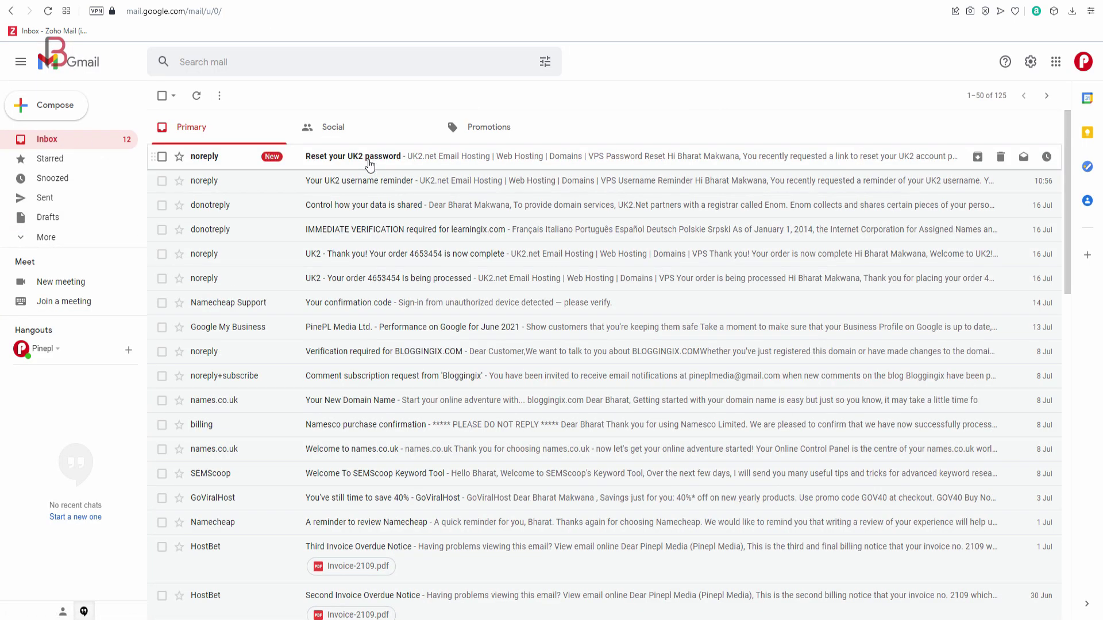
# Use the 'Reset your UK2 password' email link to save a new account password
pyautogui.click(369, 164)
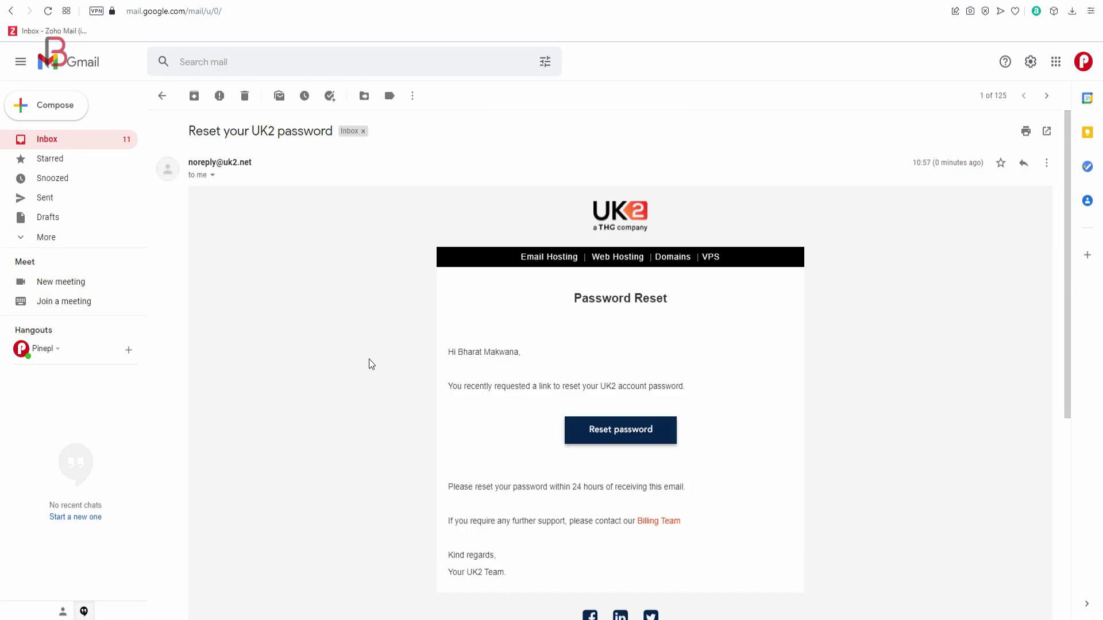
pyautogui.click(626, 439)
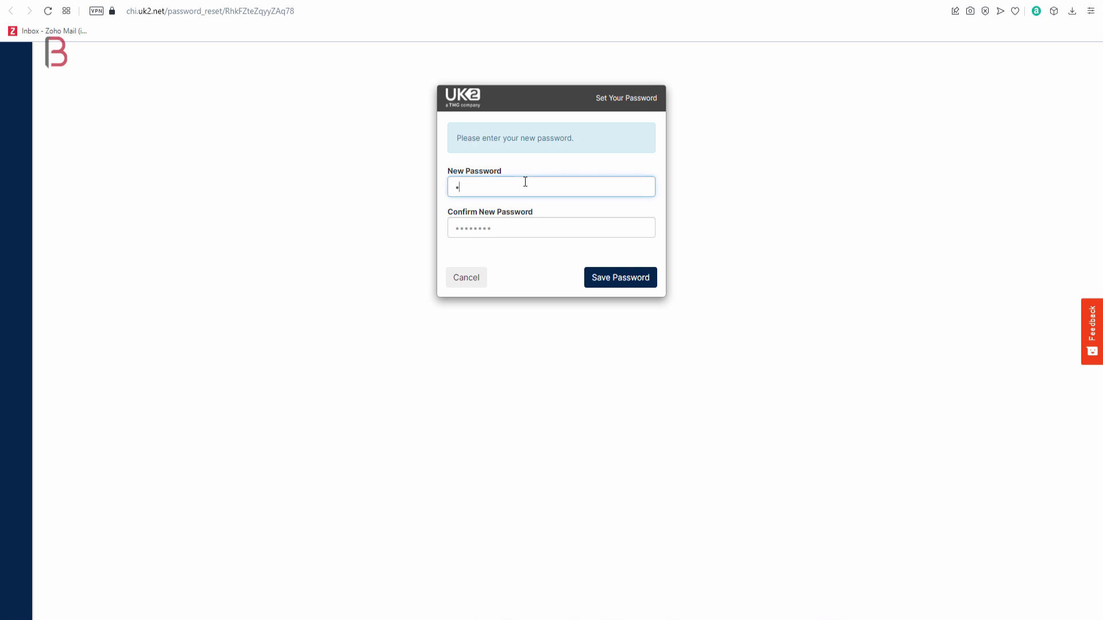
pyautogui.write('•')
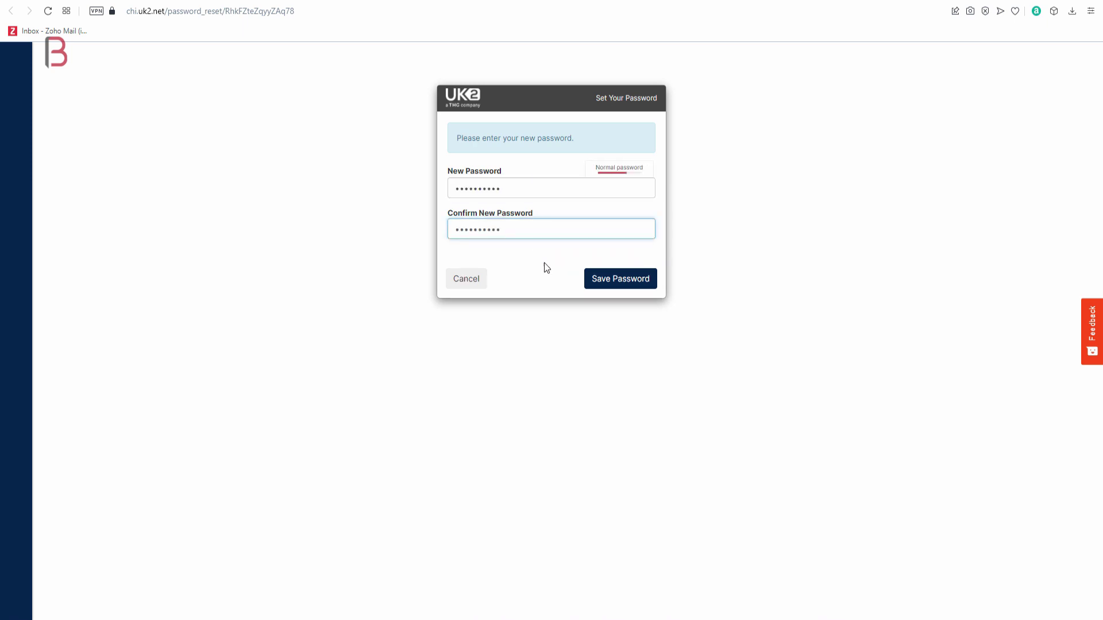
pyautogui.click(610, 279)
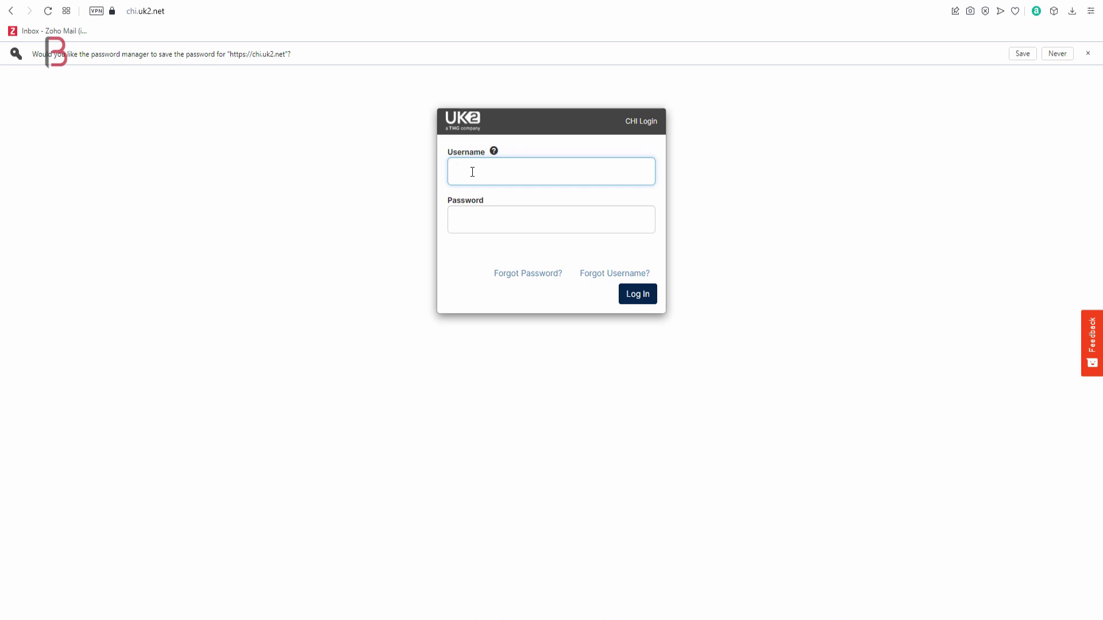
# Log in to UK2.net with the saved account e-mail and the new password
pyautogui.write('pine')
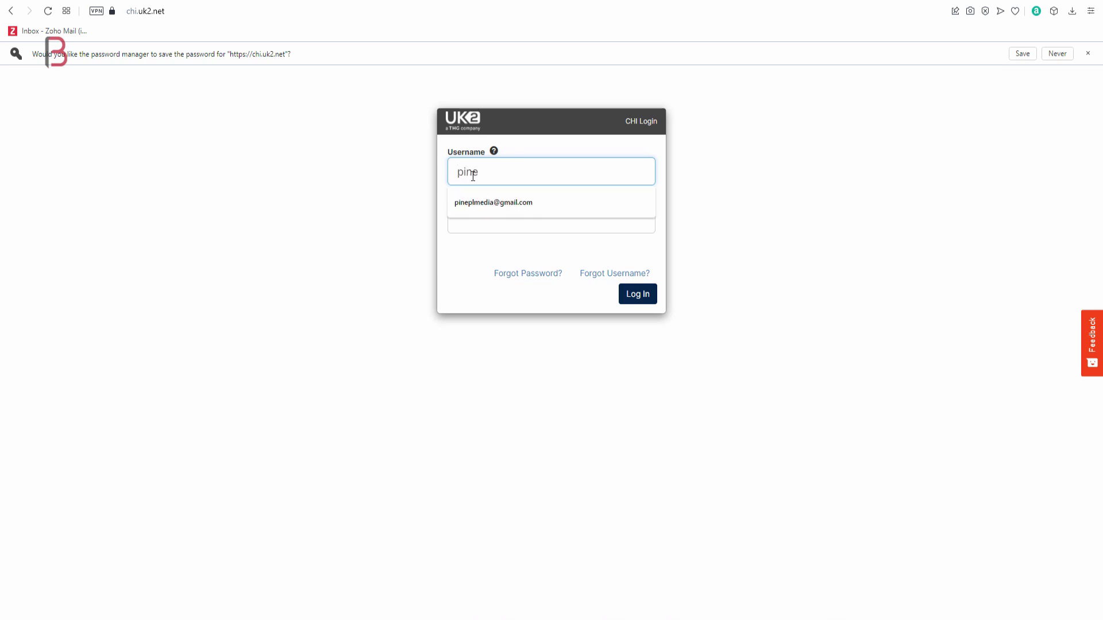
pyautogui.click(482, 208)
pyautogui.click(483, 224)
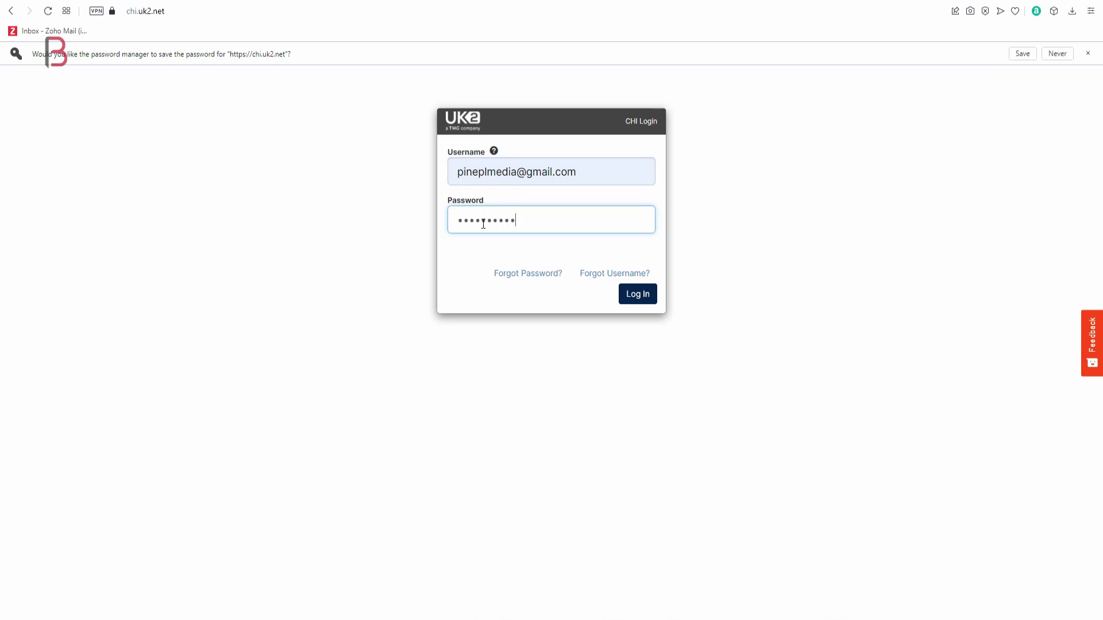
pyautogui.click(628, 303)
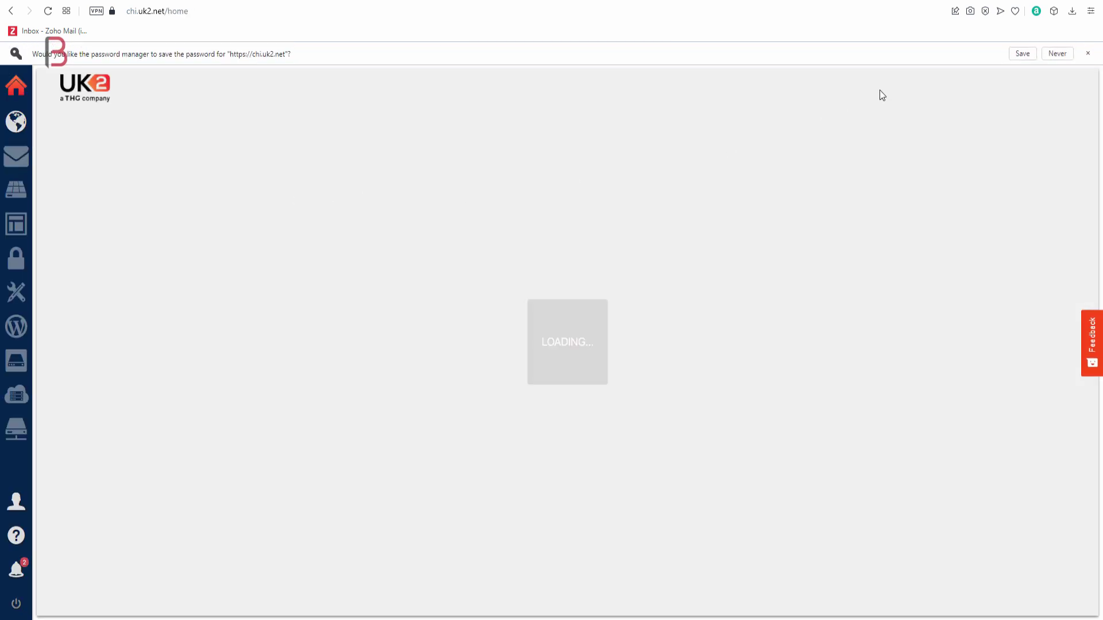
# Dismiss the password-save prompt, hosting promo pop-up and no-payment-methods notice, then open Domains
pyautogui.click(1022, 54)
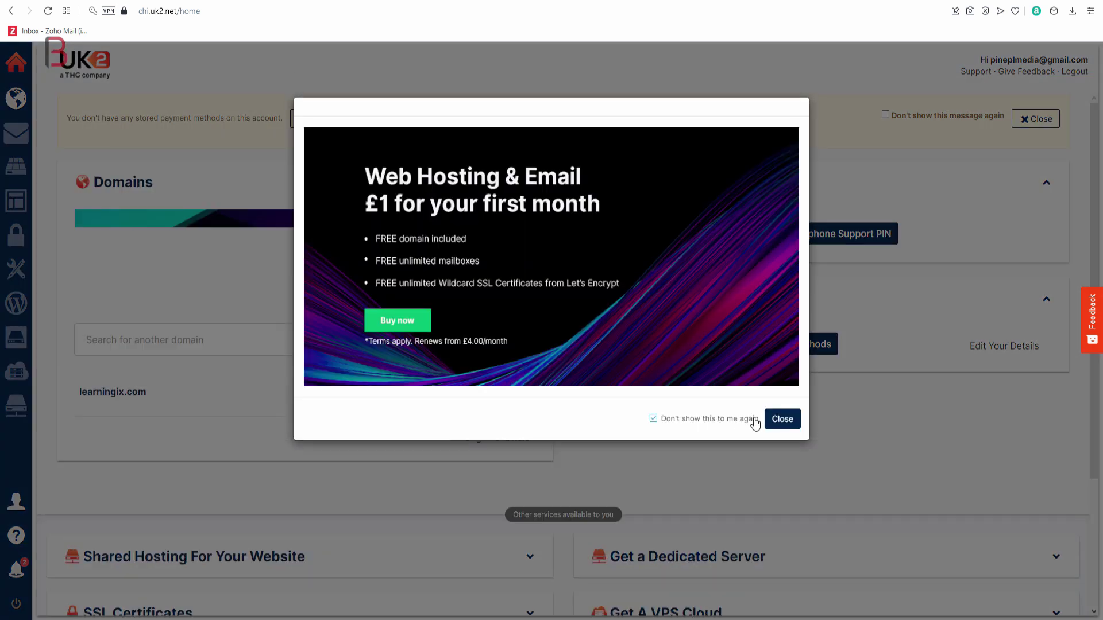
pyautogui.click(773, 420)
pyautogui.scroll(-2, 319, 433)
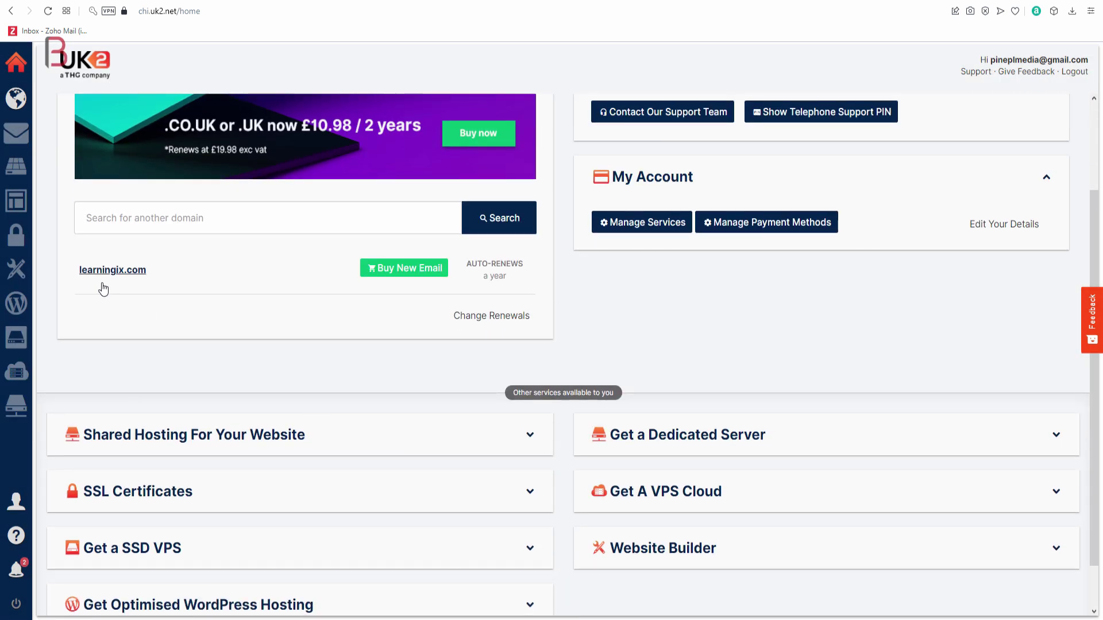
pyautogui.scroll(2, 184, 305)
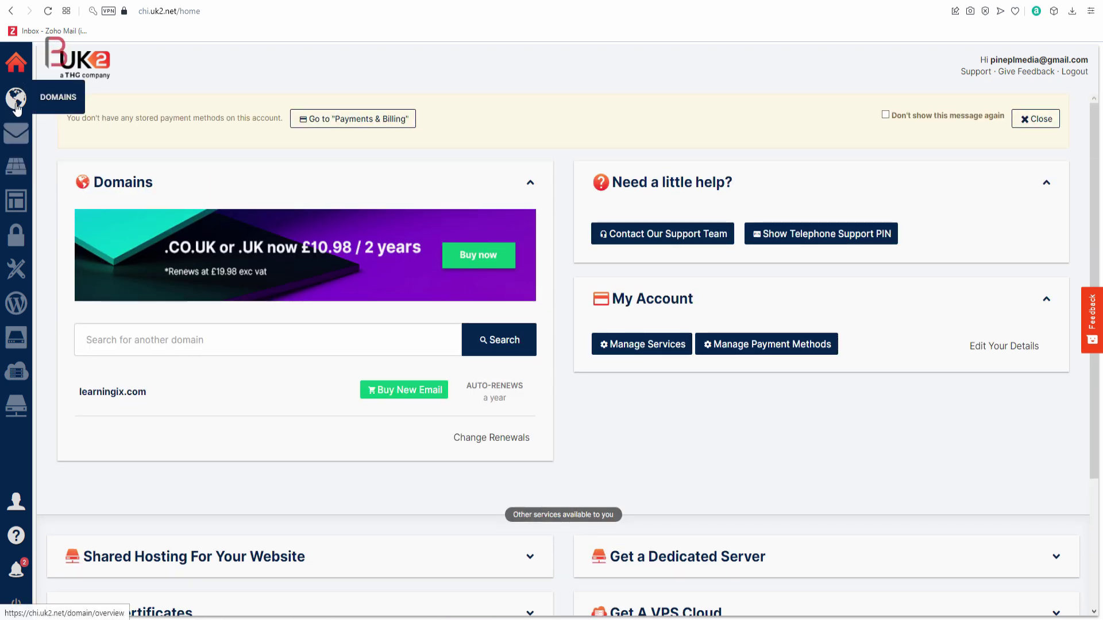
pyautogui.click(80, 59)
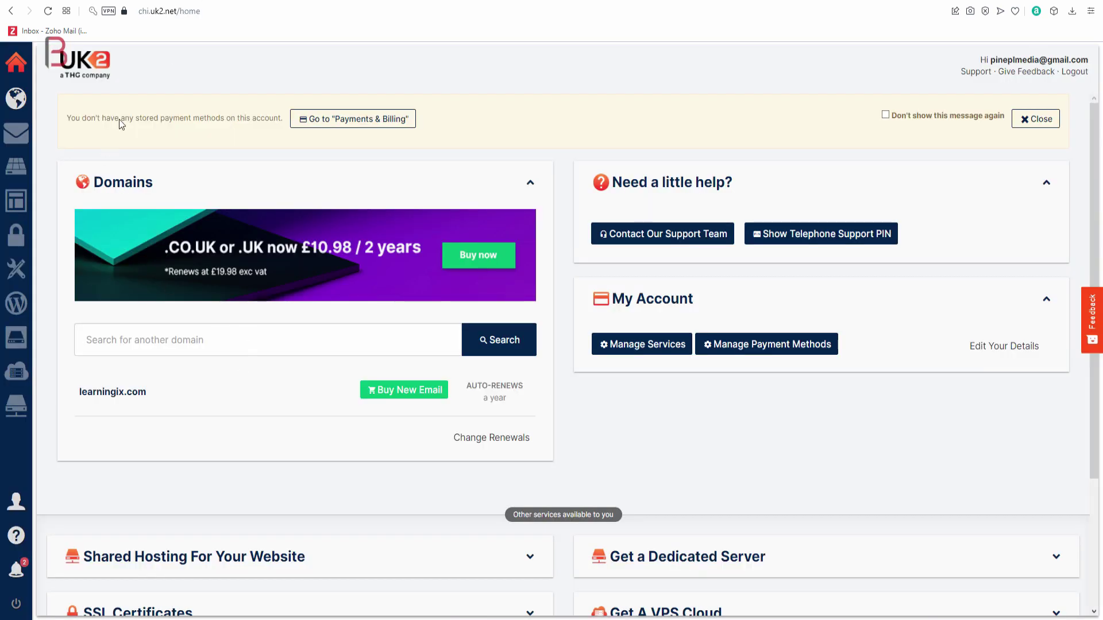
pyautogui.click(1041, 121)
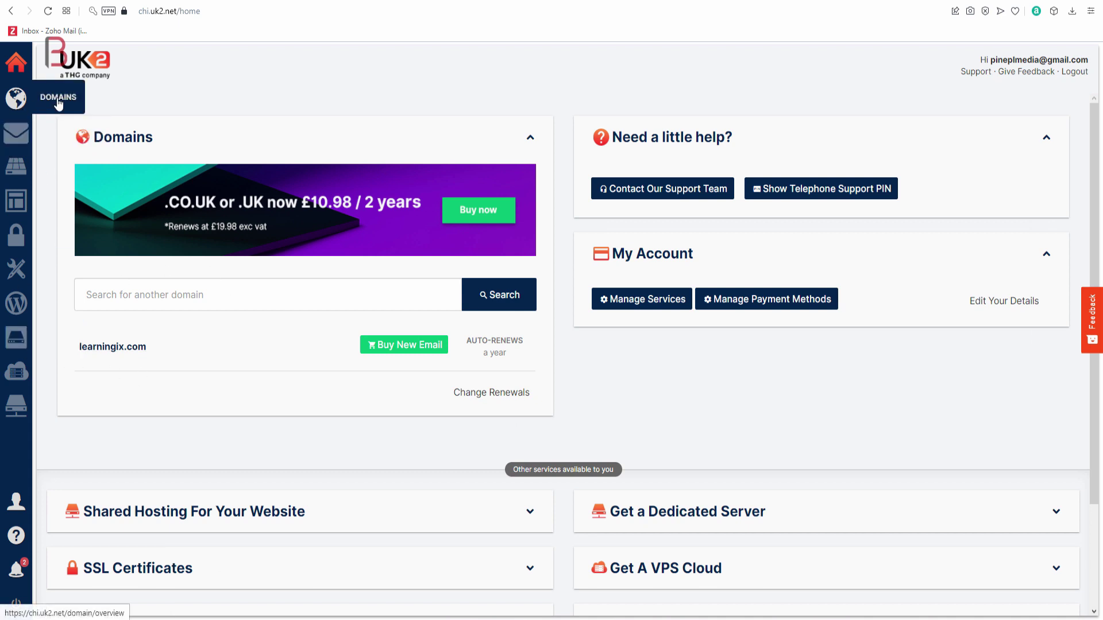
pyautogui.click(59, 104)
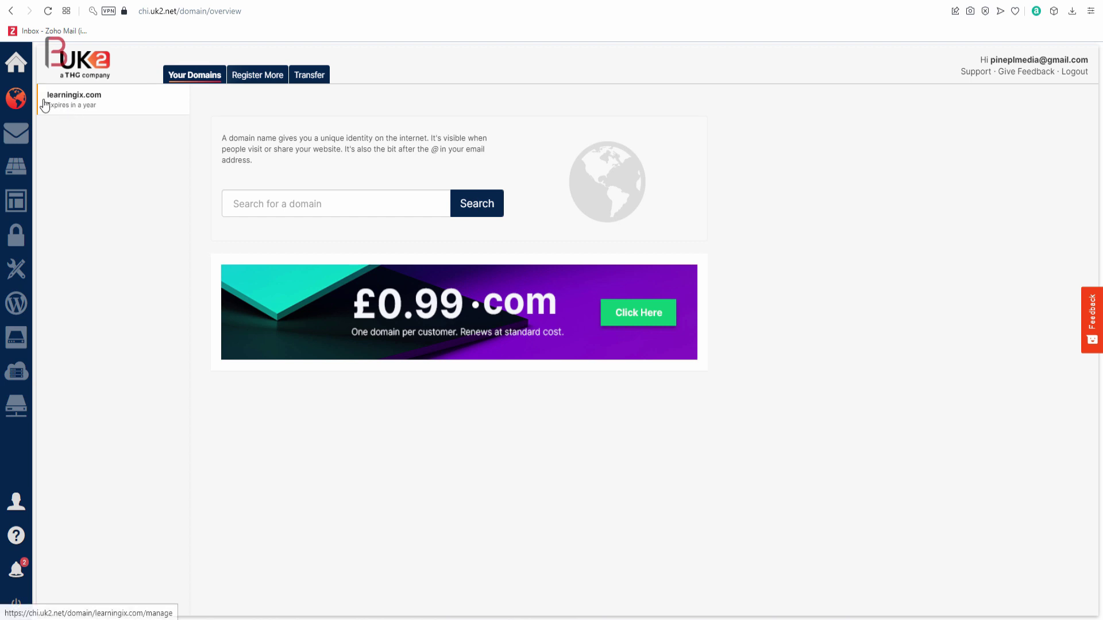
# Open learningix.com's management page, look over its sections, and go to its DNS settings
pyautogui.click(87, 102)
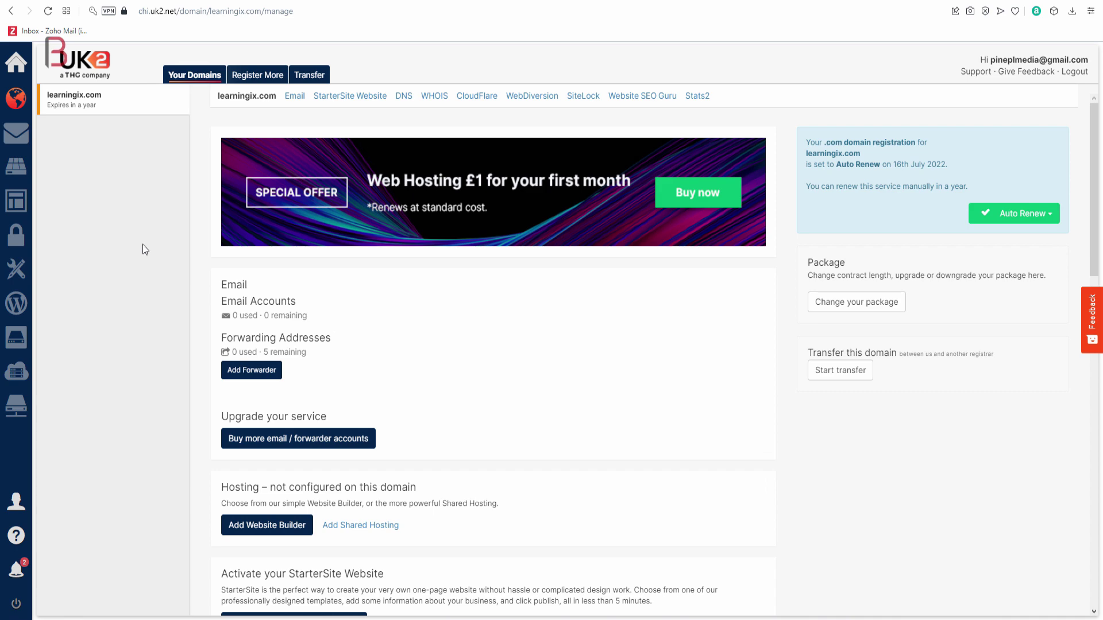
pyautogui.scroll(-7, 558, 429)
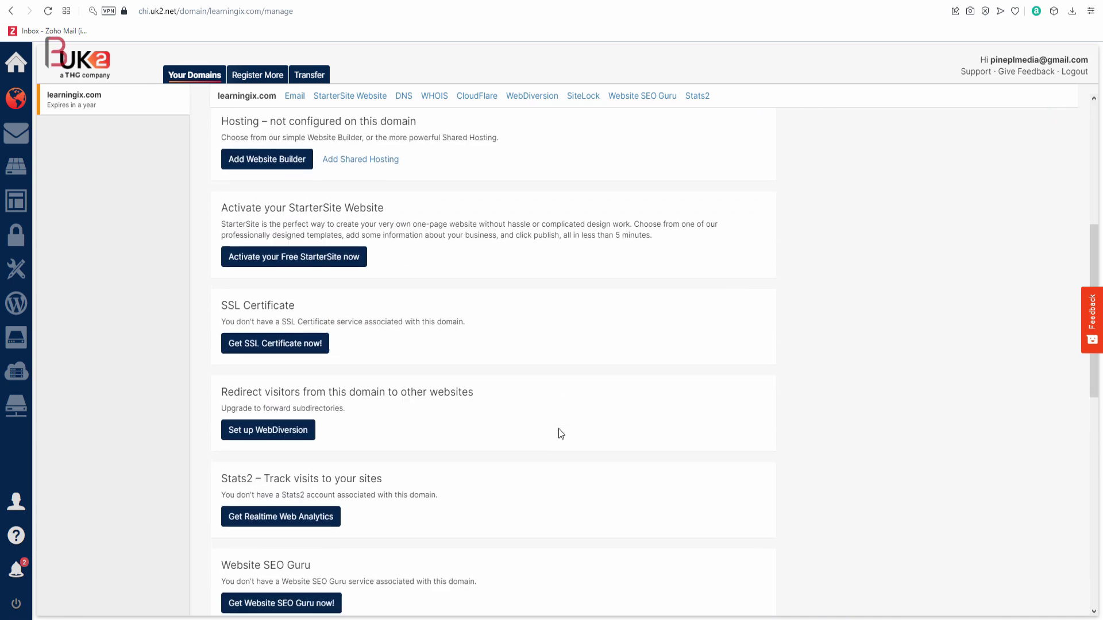
pyautogui.scroll(-2, 372, 475)
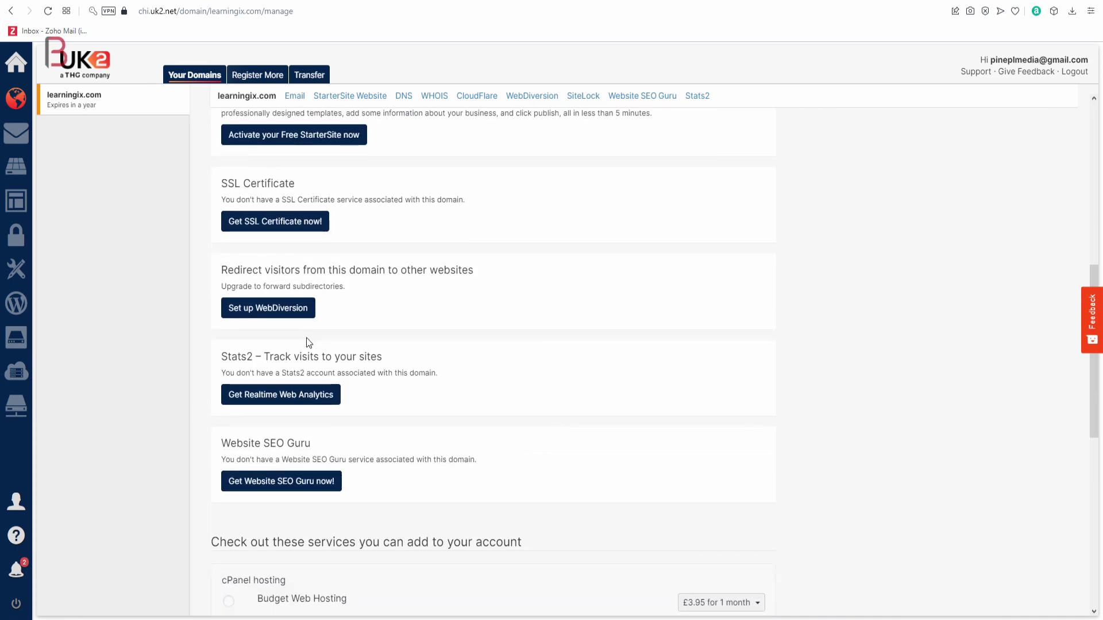
pyautogui.scroll(-5, 320, 419)
pyautogui.scroll(-4, 578, 297)
pyautogui.scroll(17, 546, 327)
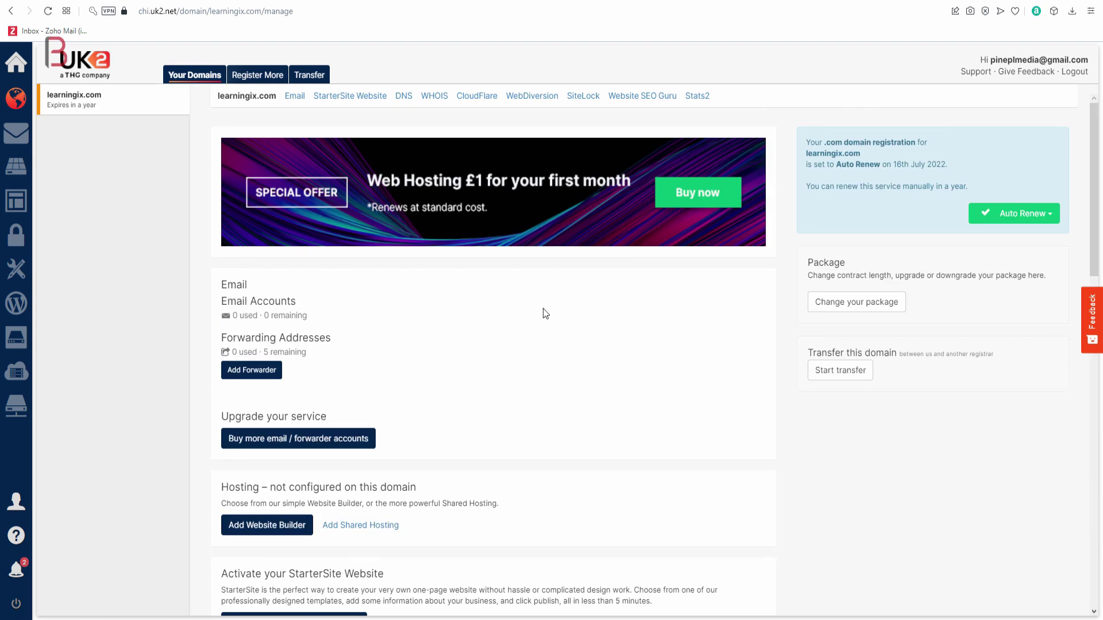
pyautogui.click(402, 98)
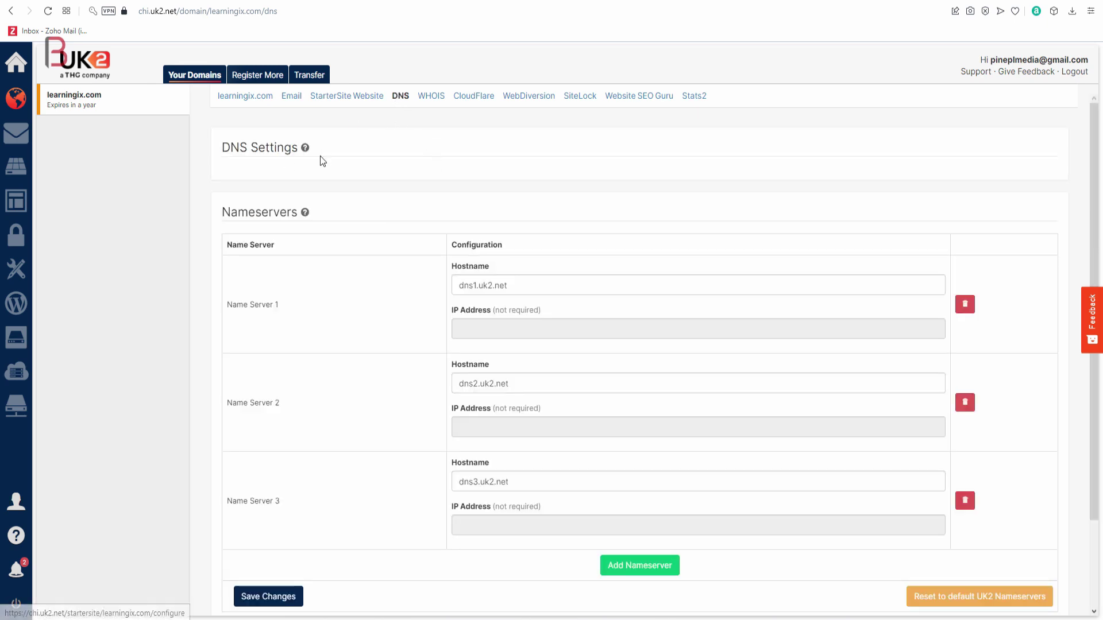
# Check the dns1, dns2 and dns3.uk2.net nameservers, then return to the control panel home
pyautogui.scroll(-2, 501, 321)
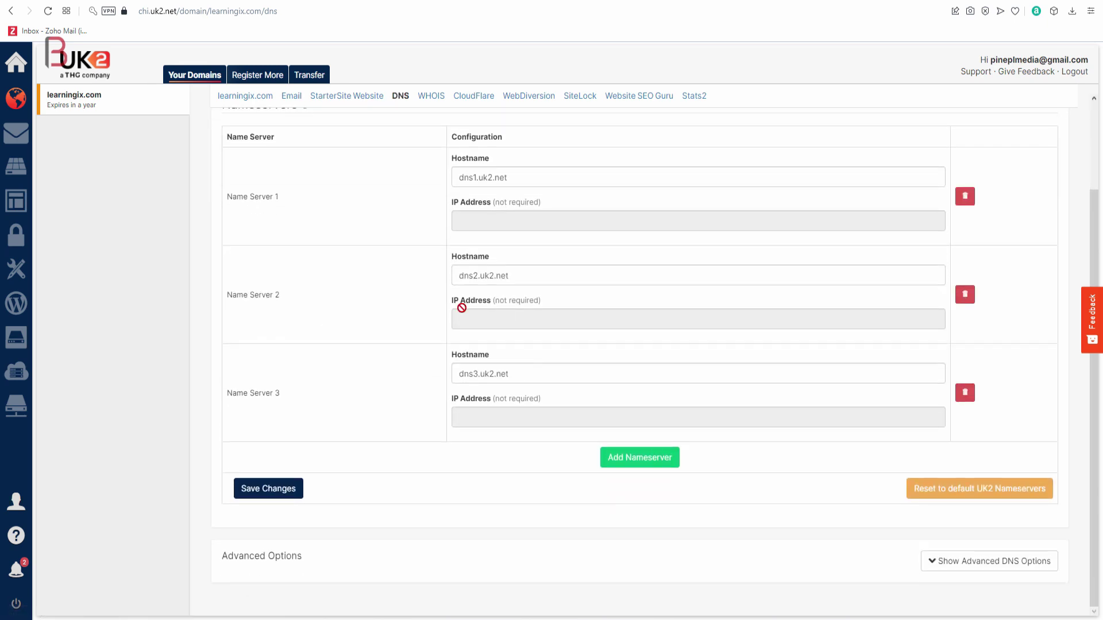
pyautogui.scroll(2, 587, 342)
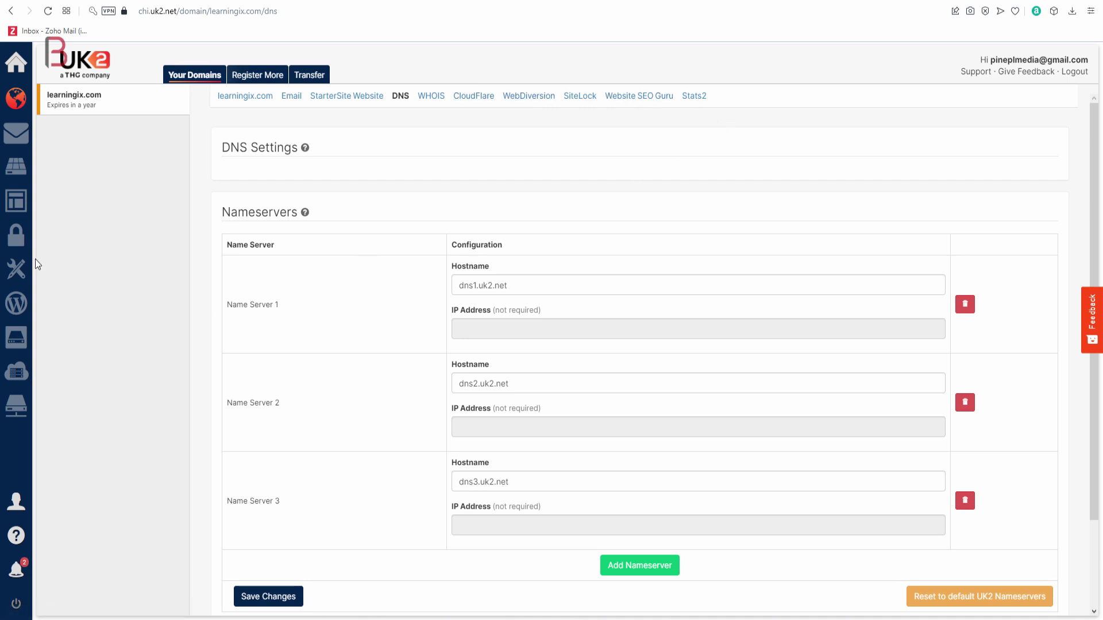
pyautogui.click(16, 62)
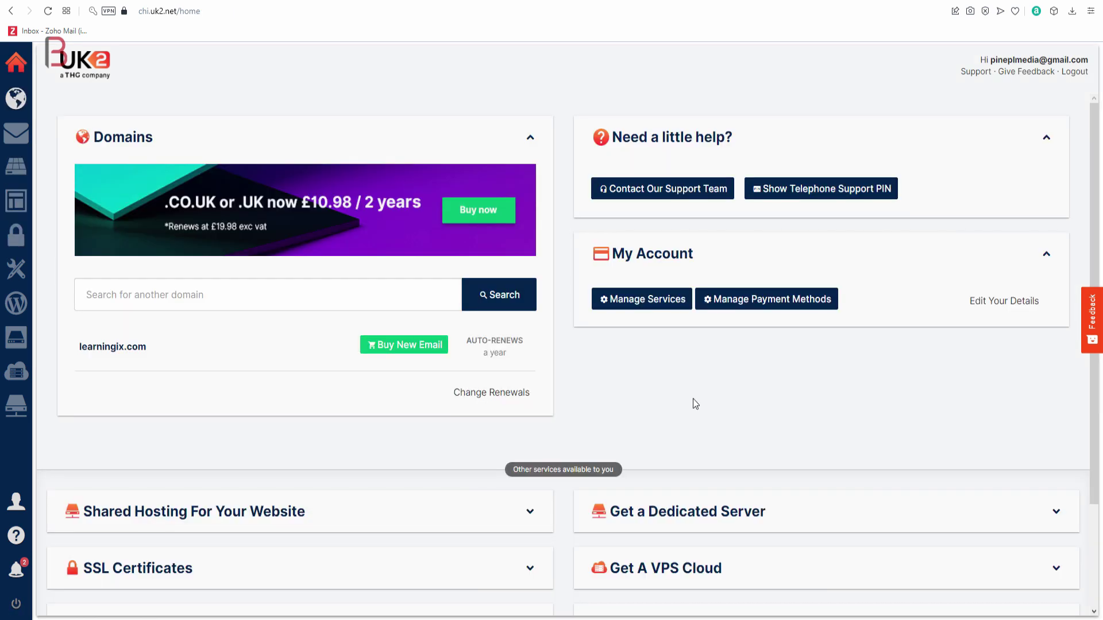